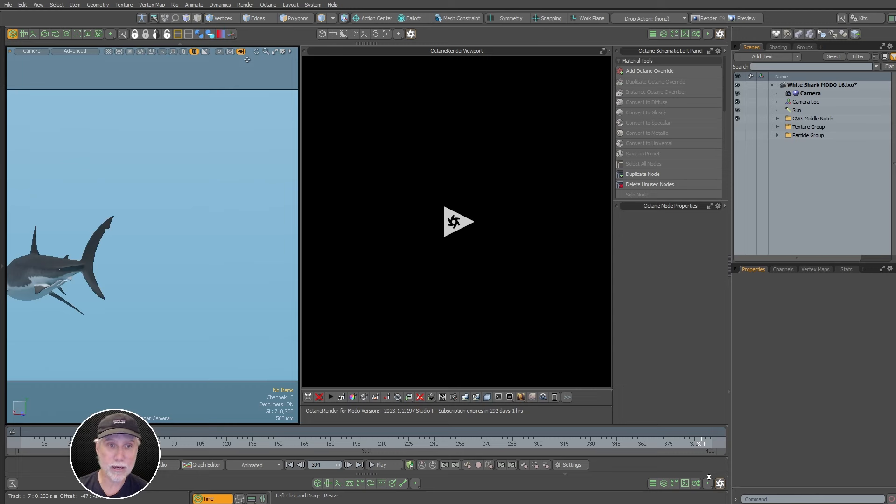
- Scrub the animation to frame 55 and switch the viewport from the camera to the Perspective view
left_click_drag(50, 442, 18, 443)
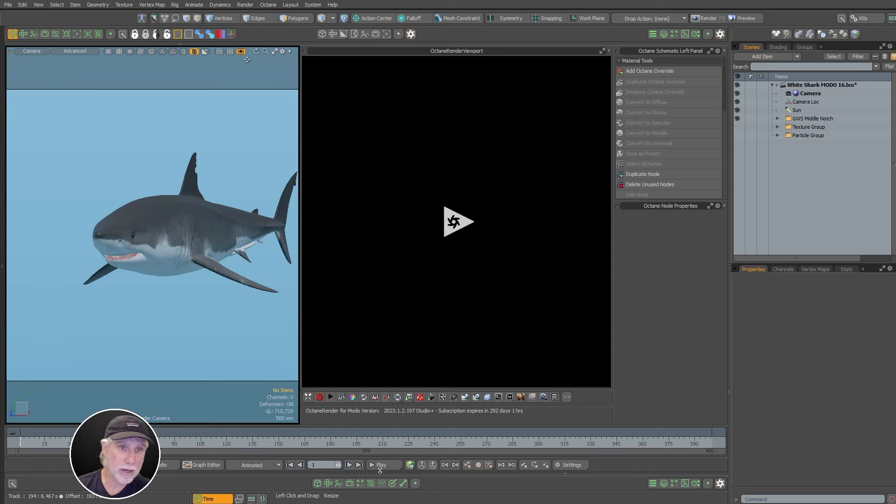
left_click(114, 441)
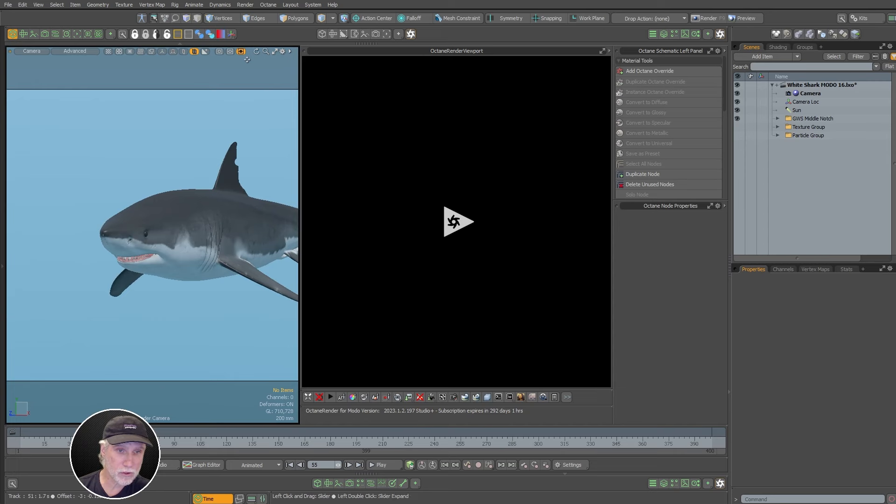
key("ctrl+space")
left_click(200, 301)
left_click_drag(206, 240, 247, 242, "alt")
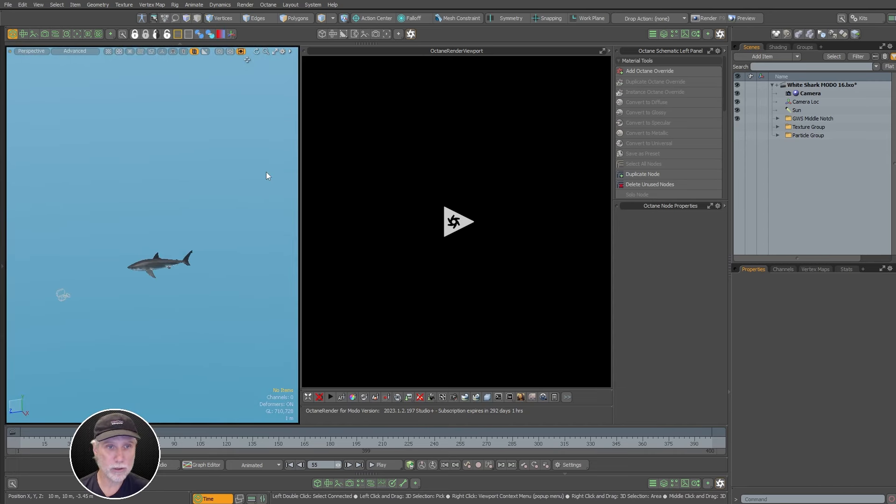
- Hide the cameras in the Perspective viewport
key("grave")
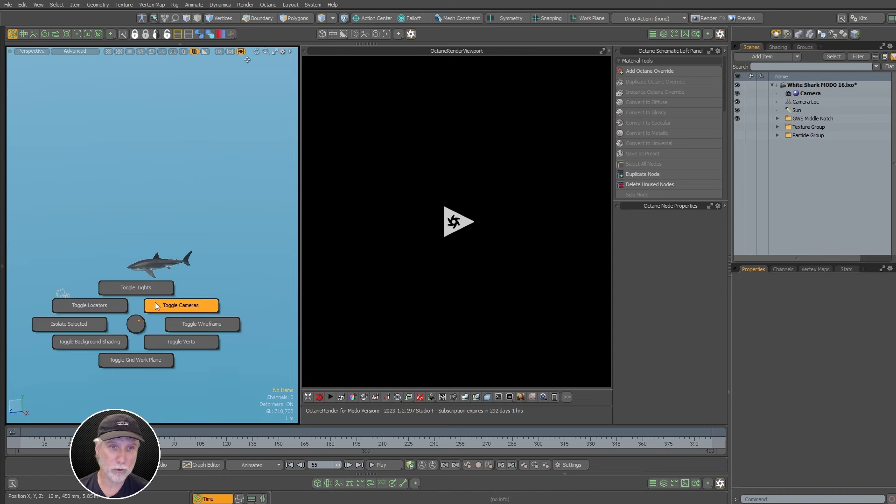
left_click(156, 305)
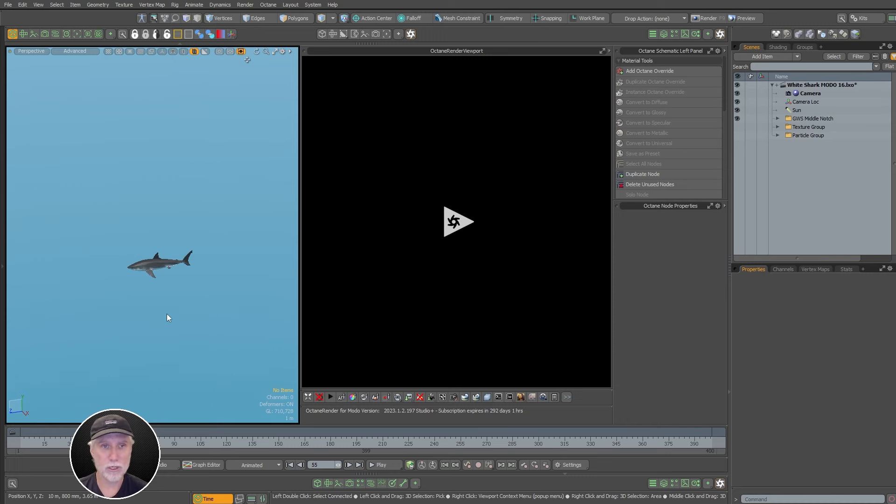
left_click_drag(167, 314, 245, 277, "alt")
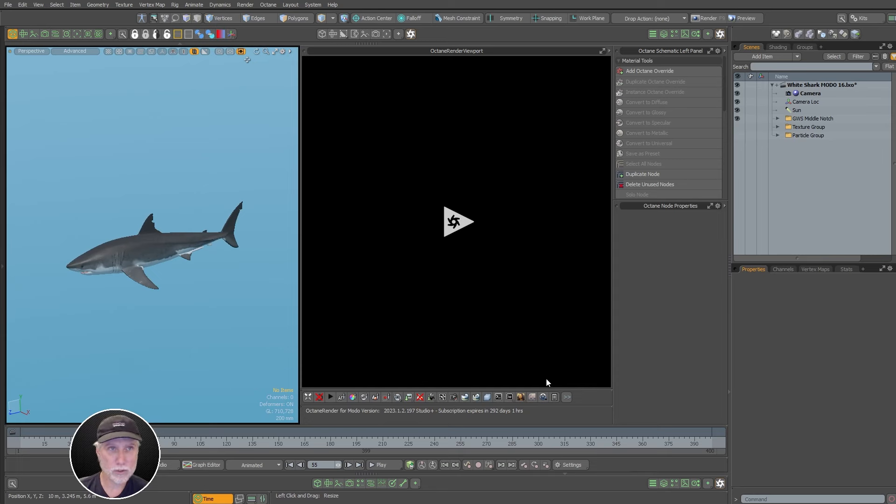
- Add a plane primitive as a new mesh item and raise it above the shark to Y 1.04 m
left_click(4, 258)
left_click(9, 34)
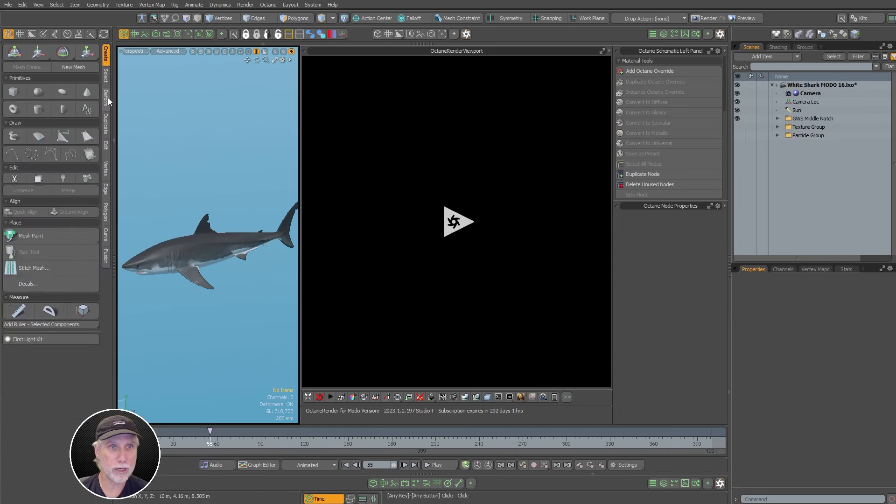
left_click(87, 110)
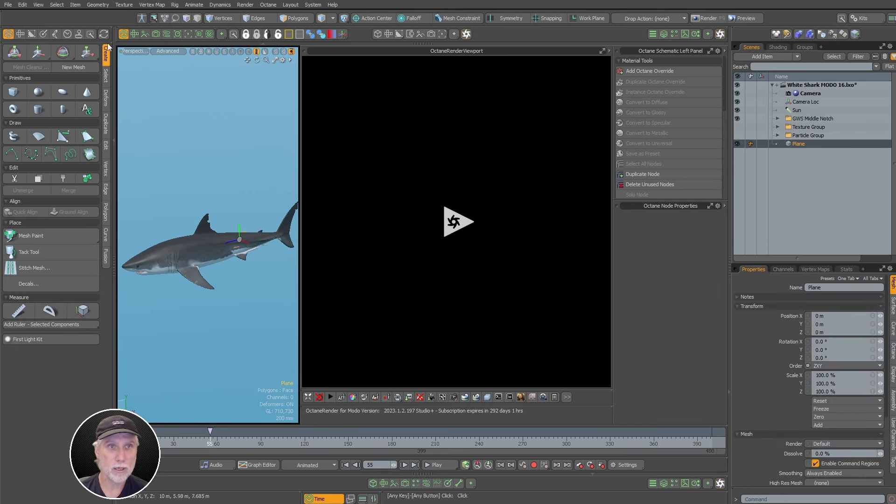
key("w")
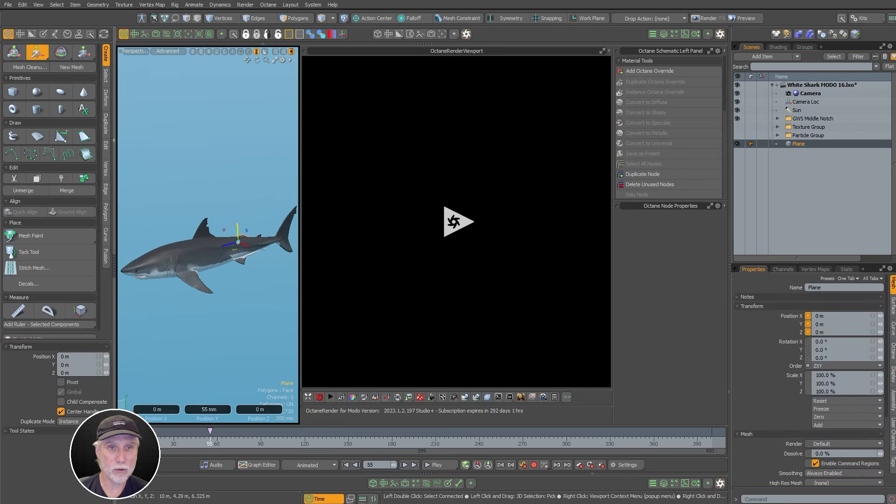
left_click_drag(237, 200, 236, 193)
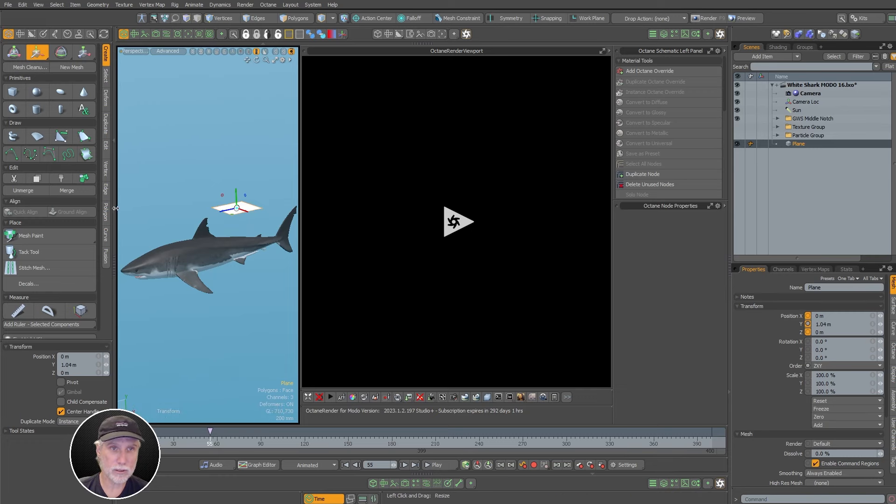
left_click(114, 212)
- Scale the plane's polygons up uniformly into a large surface spanning well beyond the shark
left_click_drag(239, 308, 192, 260, "alt")
key("shift+a")
scroll(190, 234, "down", 5)
left_click_drag(187, 210, 179, 284, "alt")
key("3")
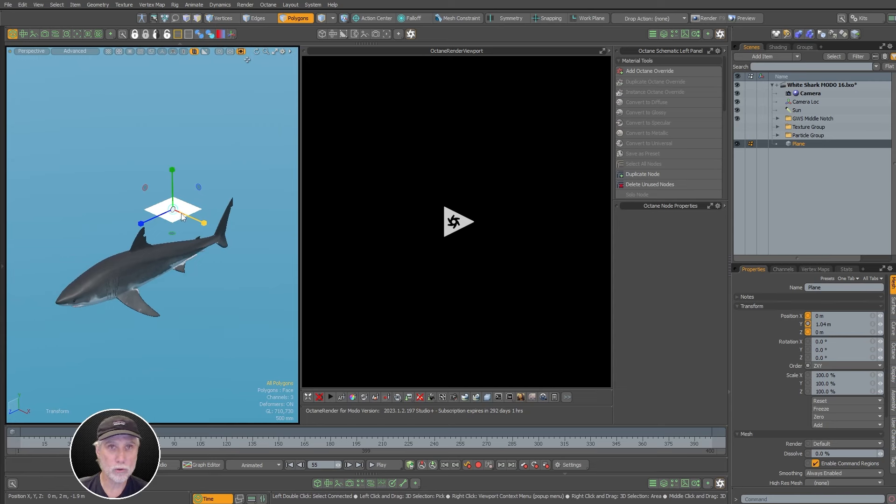
left_click_drag(172, 209, 174, 232)
mouse_move(173, 232)
left_mouse_down("alt+shift")
mouse_move(186, 236)
mouse_move(165, 235)
left_mouse_up("alt+shift")
mouse_move(164, 235)
left_mouse_down("ctrl+alt")
mouse_move(255, 226)
mouse_move(194, 237)
mouse_move(189, 188)
mouse_move(175, 187)
mouse_move(171, 242)
left_mouse_up("ctrl+alt")
left_click_drag(170, 241, 194, 304, "alt")
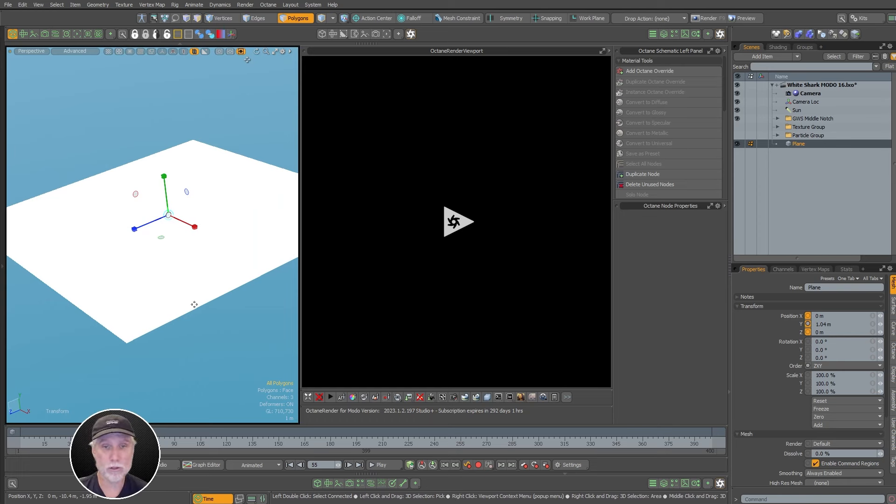
left_click_drag(194, 304, 170, 363, "alt")
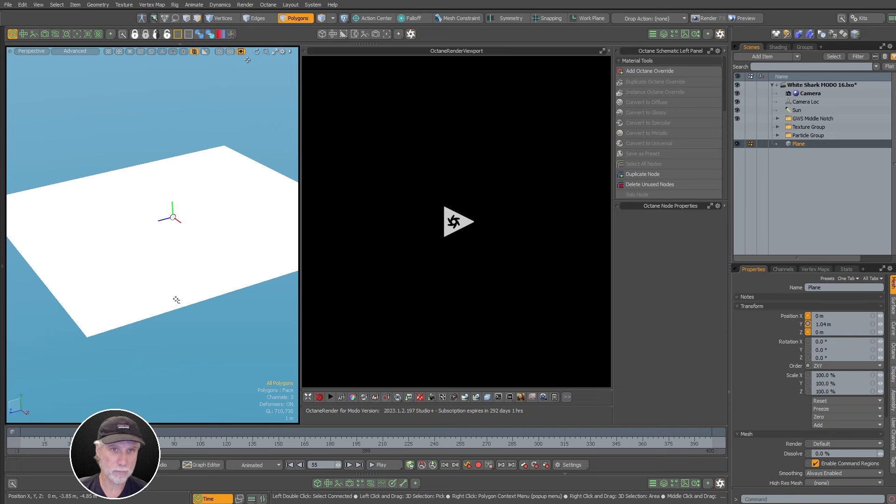
- Subdivide the plane's single polygon seven times with the Faceted method, and clear the polygon selection
left_click(177, 300)
key("shift+d")
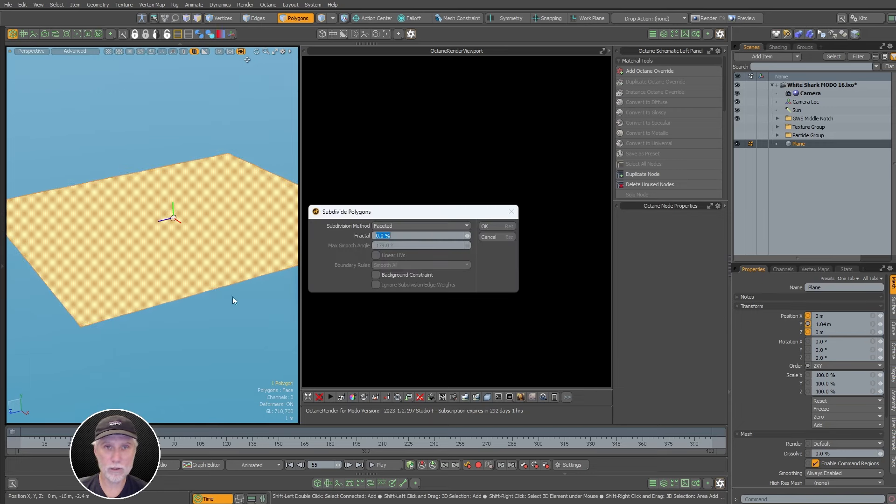
left_click(500, 229)
key("shift+d")
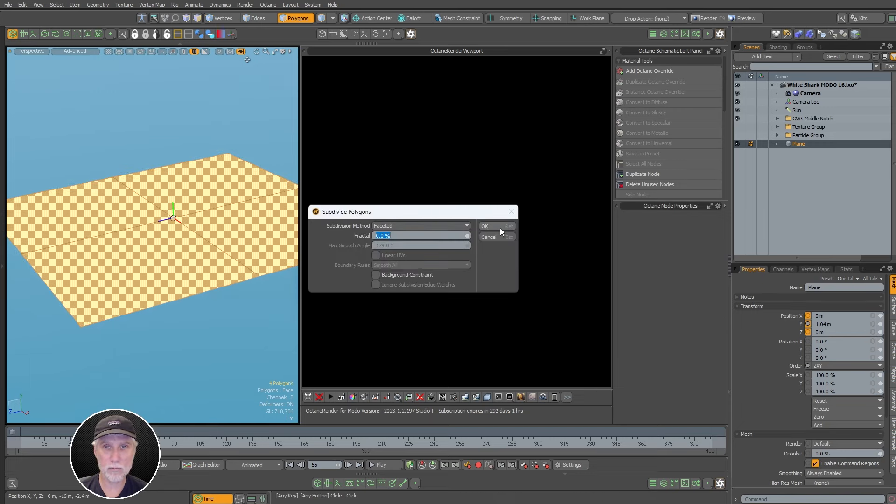
left_click(500, 230)
key("shift+d")
left_click(500, 231)
key("shift+d")
left_click(499, 232)
key("shift+d")
left_click(500, 229)
key("shift+d")
left_click(501, 227)
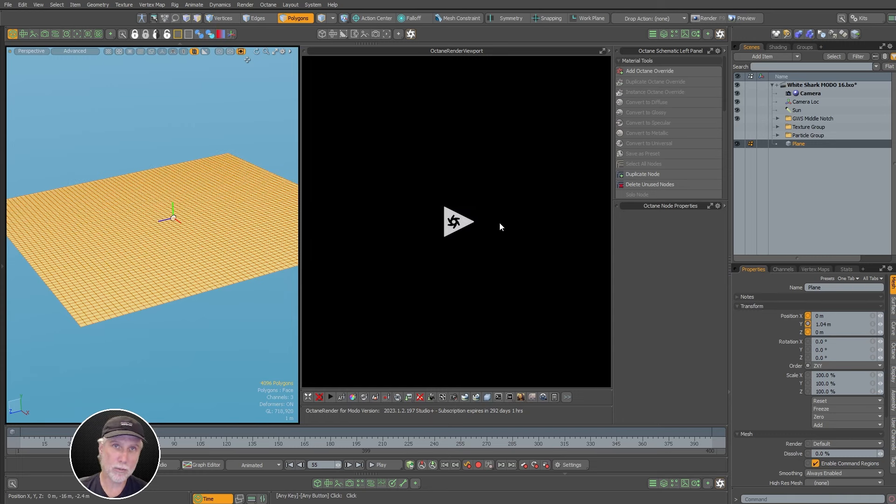
key("shift+d")
left_click(500, 230)
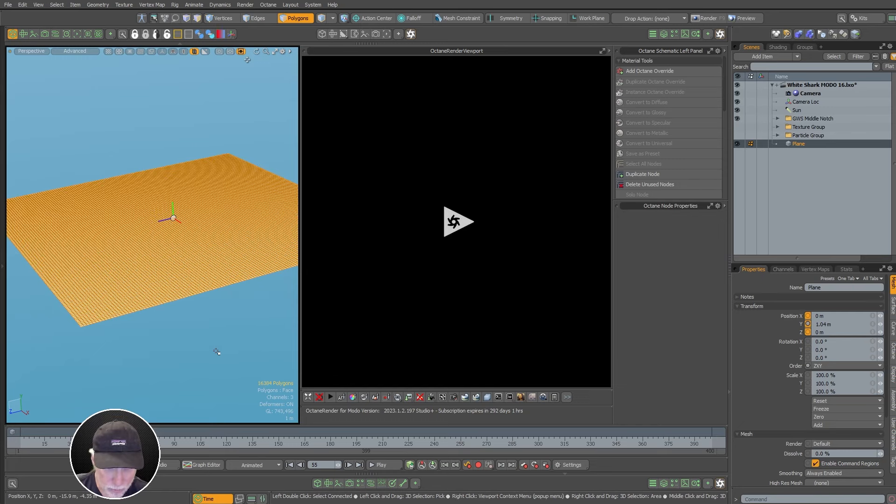
left_click(216, 351)
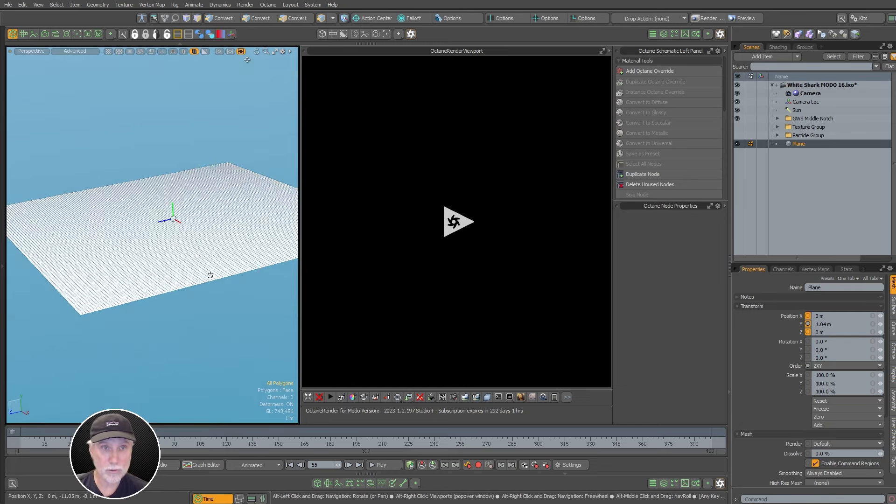
- Set the wireframe opacity of active meshes to 30% in the 3D viewport properties
left_click_drag(210, 276, 276, 266, "alt")
key("o")
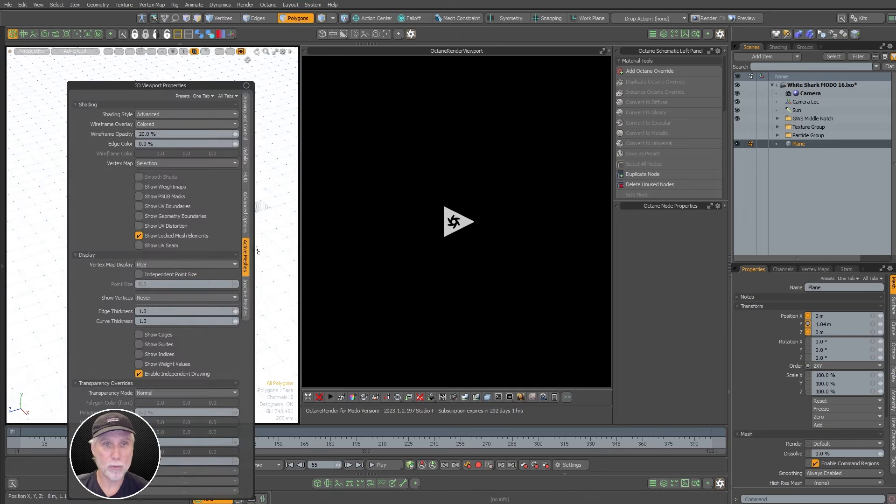
left_click(246, 301)
left_click(245, 256)
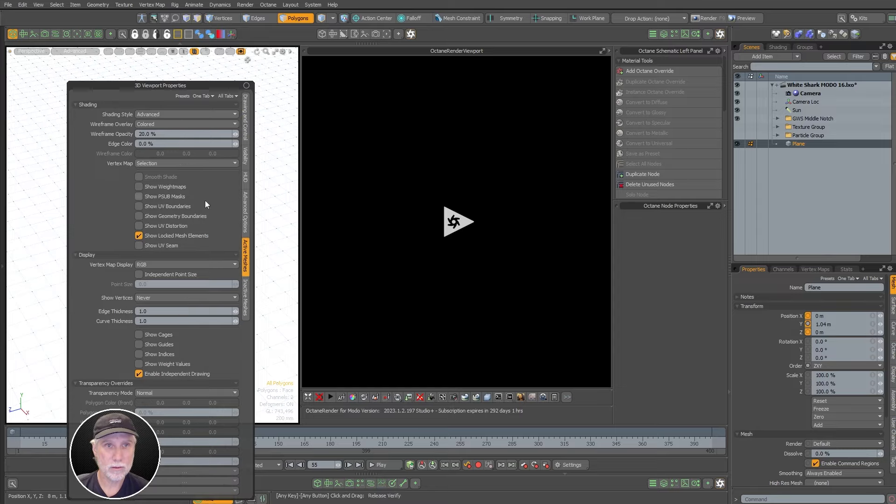
left_click_drag(166, 135, 104, 136)
type("30")
key("Return")
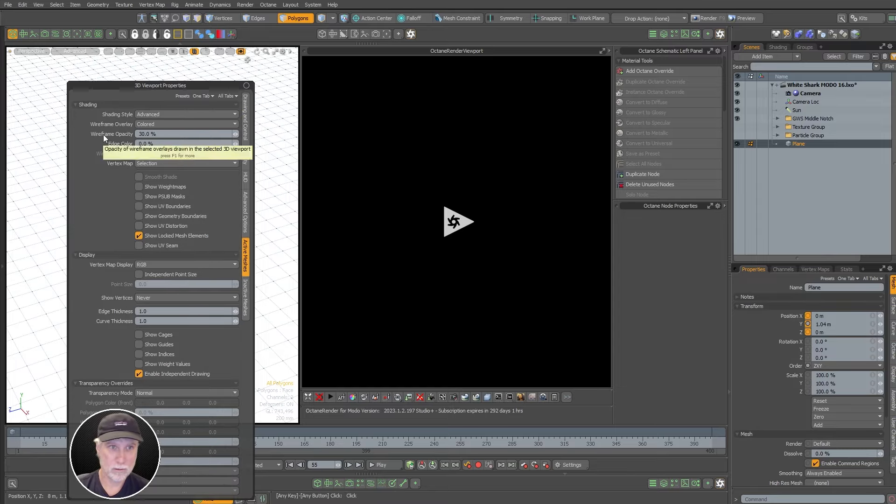
mouse_move(263, 251)
left_mouse_down("ctrl+alt")
mouse_move(210, 269)
mouse_move(151, 318)
mouse_move(186, 295)
mouse_move(140, 276)
mouse_move(196, 302)
mouse_move(206, 288)
left_mouse_up("ctrl+alt")
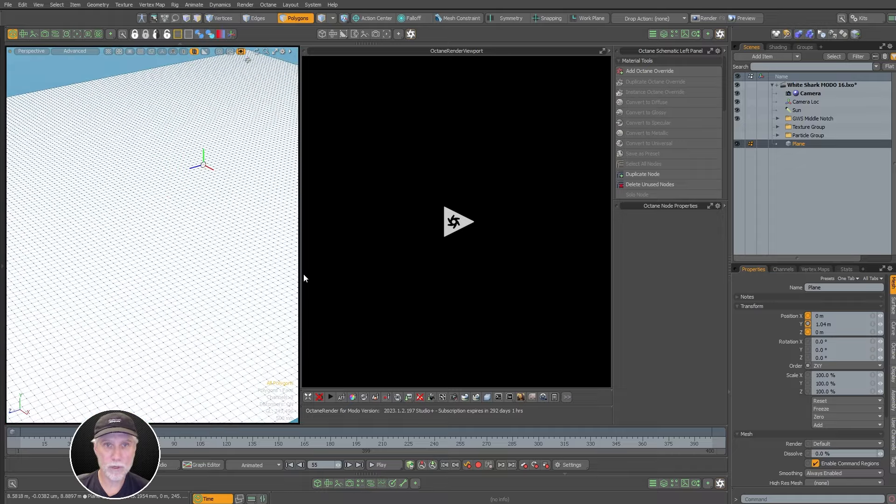
- Widen the 3D viewport and add a Transform Effector deformer to the plane's mesh operations
mouse_move(304, 278)
left_mouse_down()
mouse_move(452, 278)
mouse_move(291, 269)
left_mouse_up()
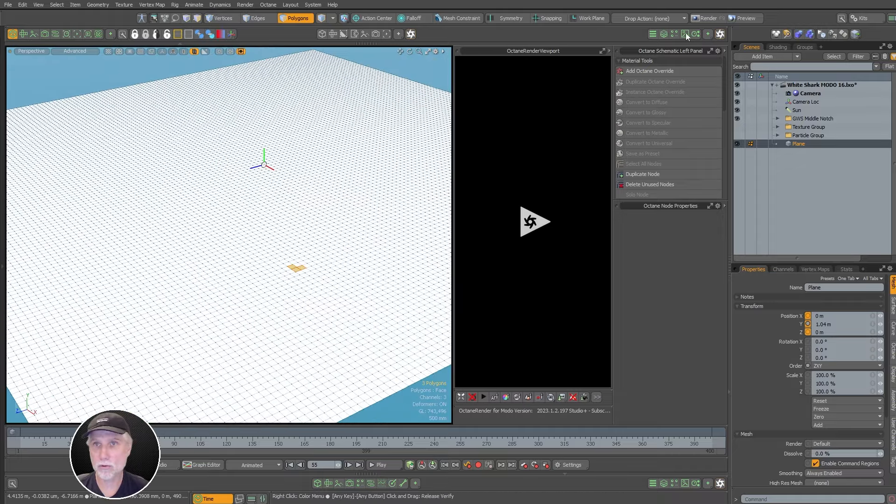
left_click(664, 35)
double_click(661, 216)
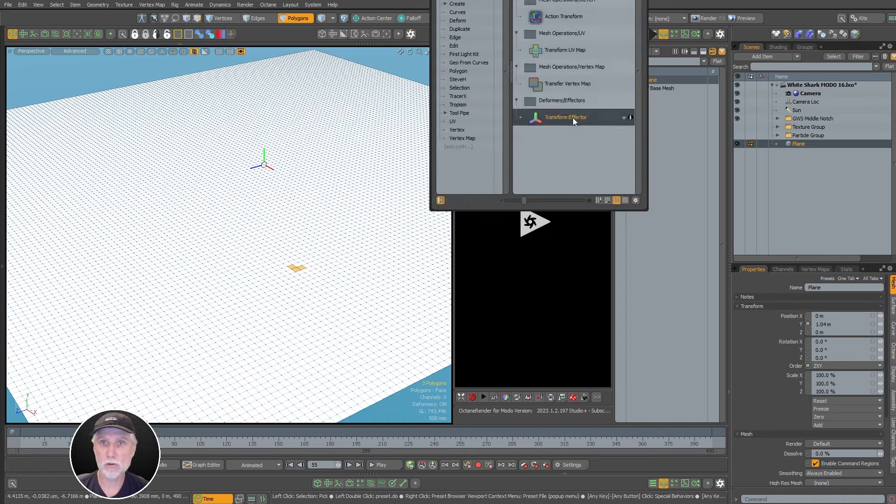
double_click(577, 119)
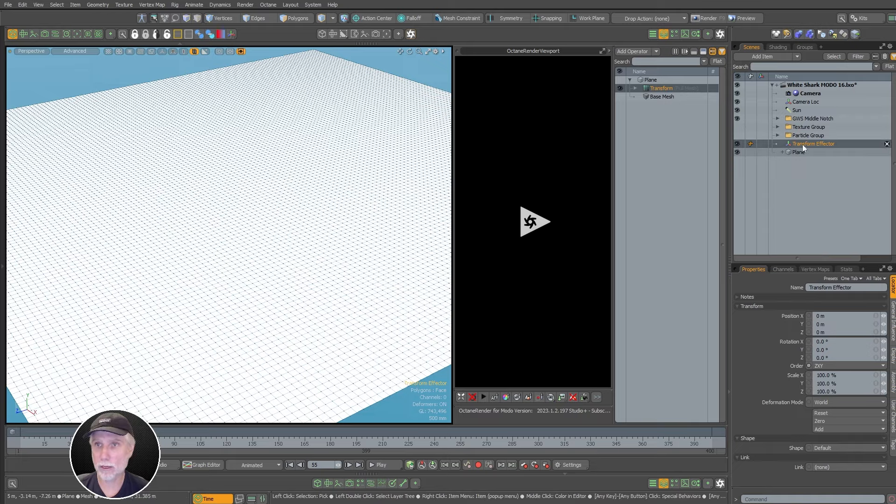
- Try moving the Transform Effector vertically to displace the whole plane, and undo the move
left_click(803, 146)
key("w")
left_click_drag(285, 270, 279, 117, "alt")
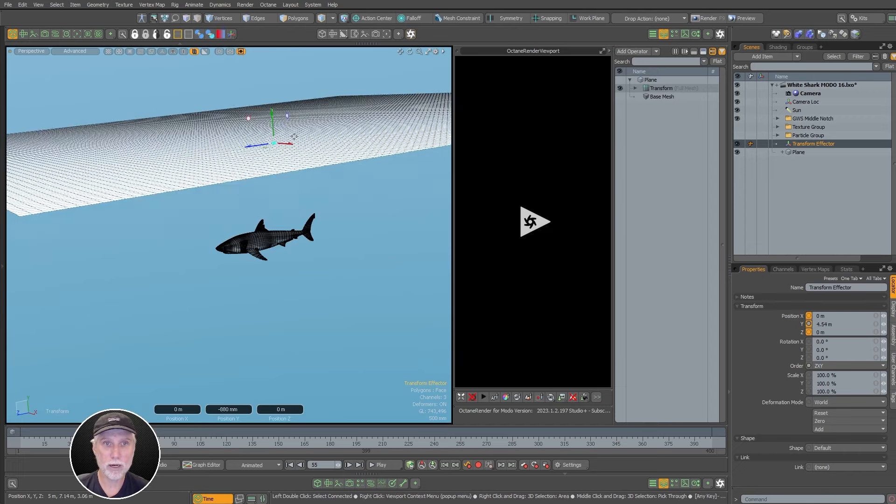
key("ctrl+z")
key("ctrl+z")
left_click_drag(291, 284, 290, 303, "alt")
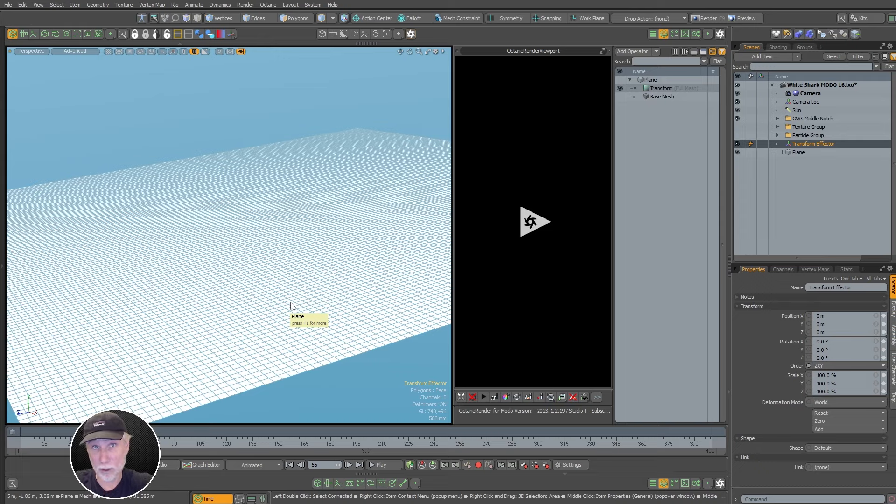
- Expand the plane's Transform deformer and add a Texture Falloff to its falloffs
left_click(661, 88)
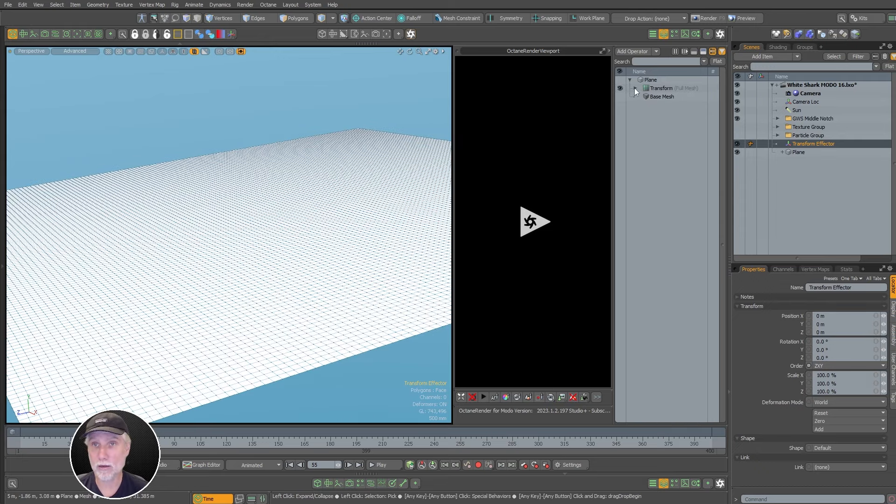
left_click(635, 88)
left_click(641, 96)
left_click(641, 113)
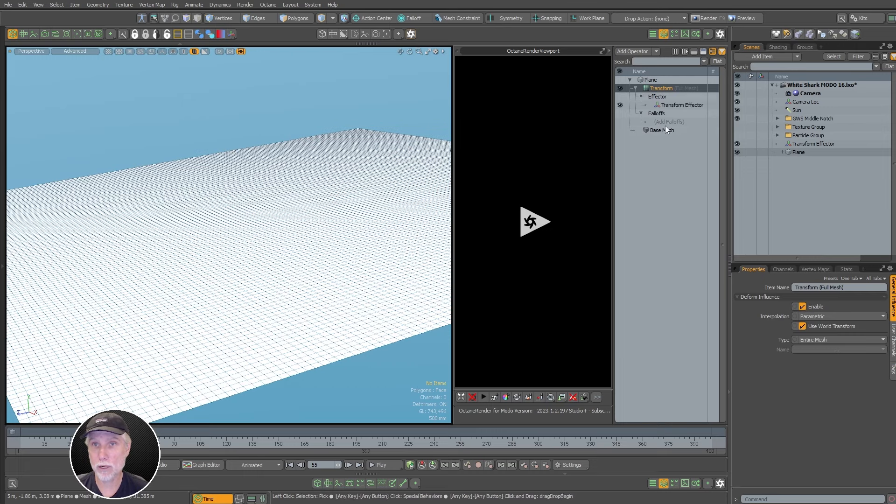
left_click(669, 121)
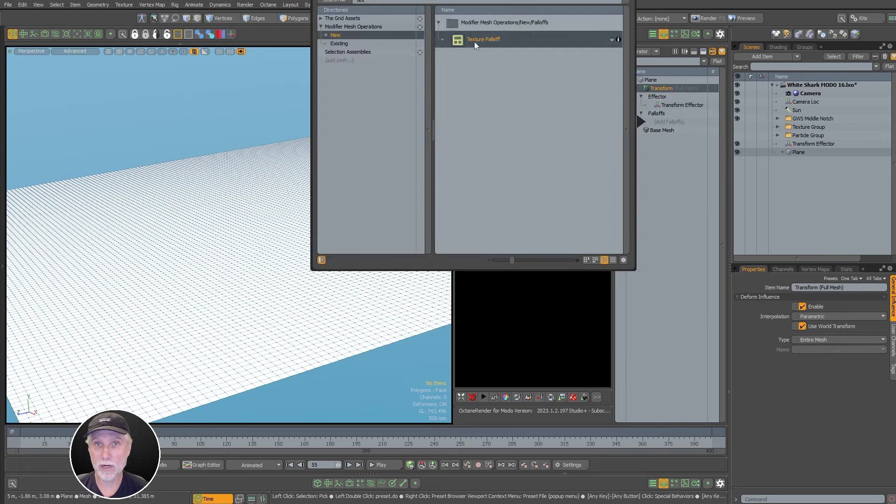
double_click(495, 42)
- Add a new Windy Waves texture to the Texture Falloff's textures
left_click(647, 122)
left_click(652, 138)
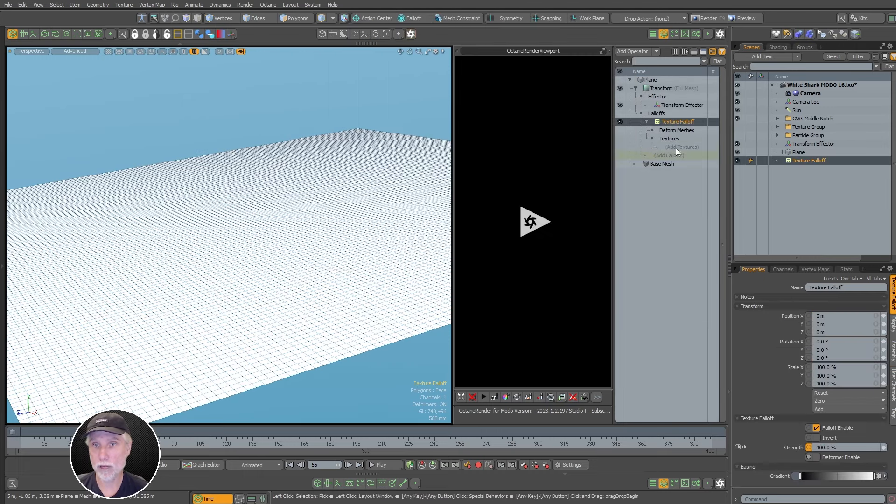
left_click(682, 147)
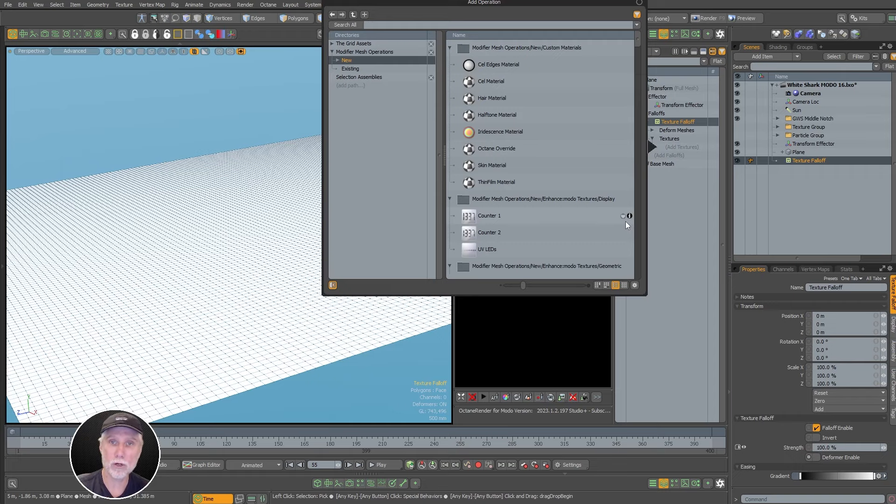
type("windy wav")
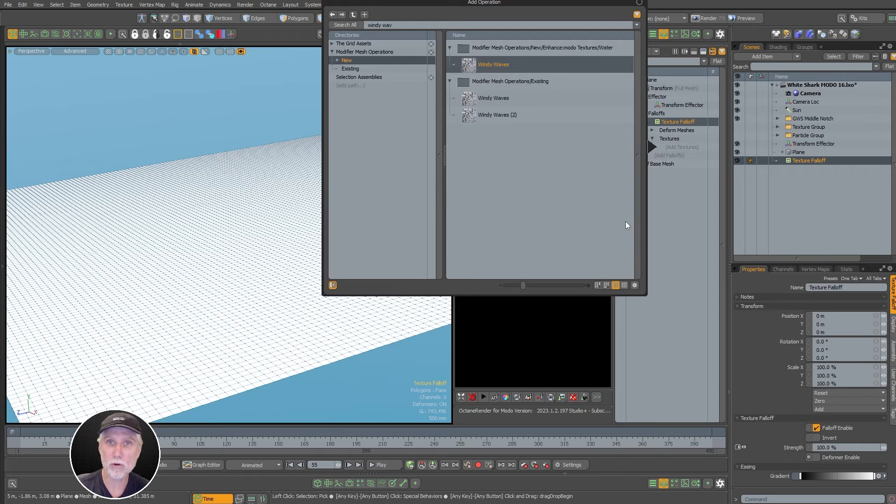
key("Return")
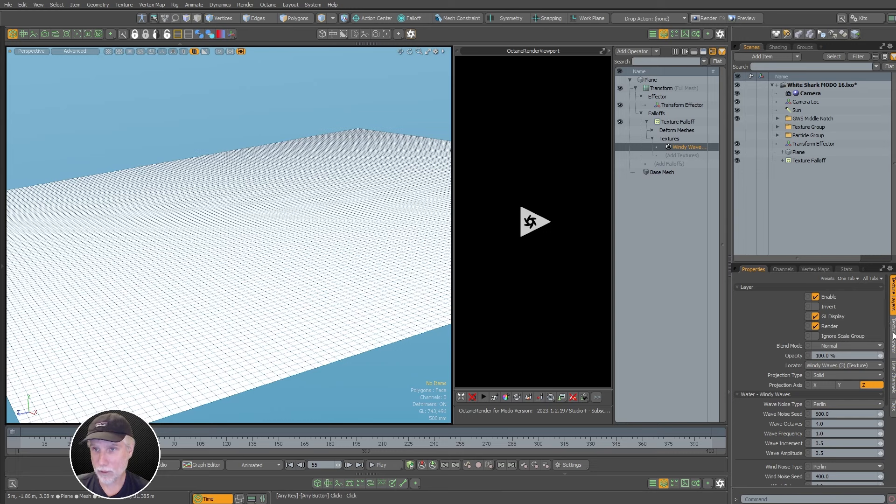
- Raise the Transform Effector to a Y position of 600 mm to displace the plane through the Windy Waves falloff
left_click(894, 335)
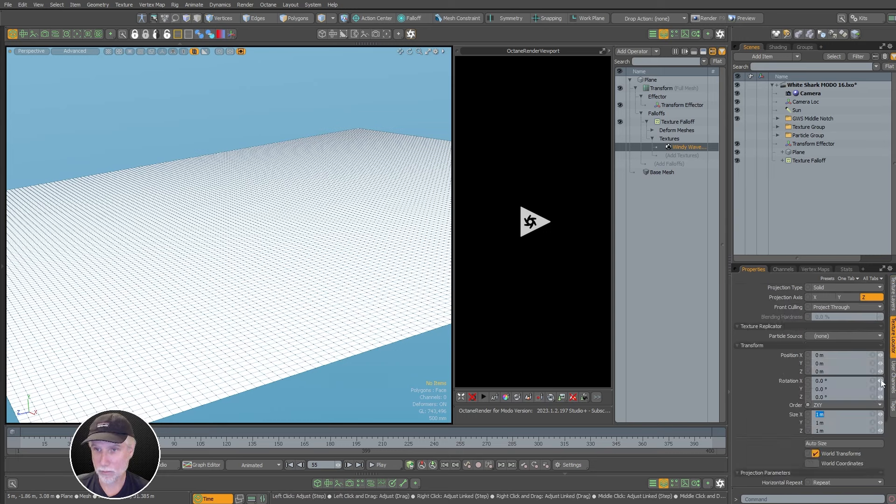
left_click(894, 294)
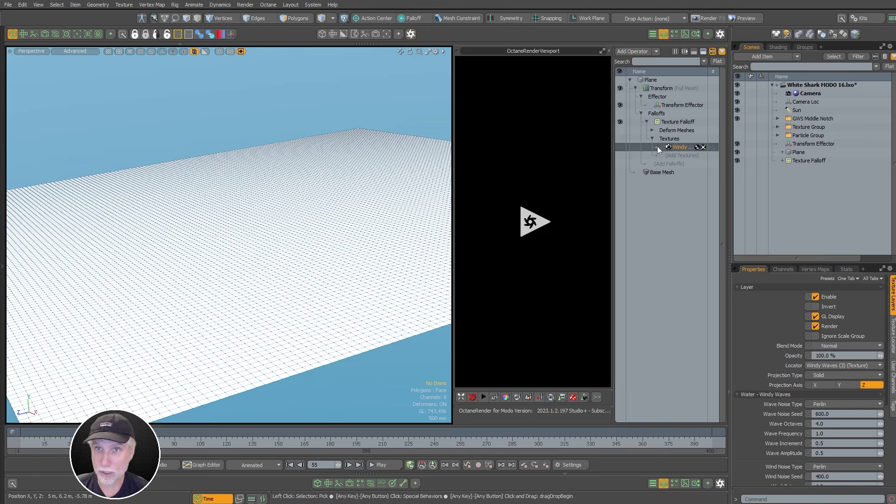
left_click(681, 105)
left_click(694, 147, "ctrl")
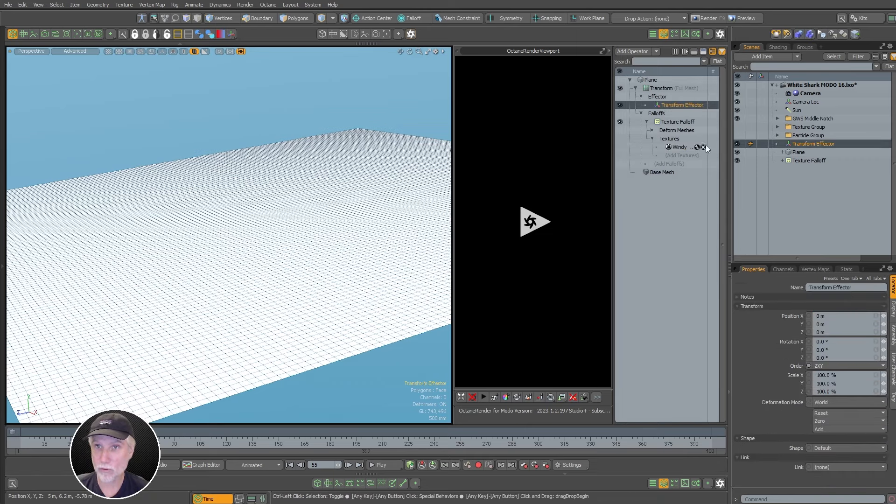
key("w")
left_click_drag(287, 201, 287, 192)
left_click_drag(270, 227, 286, 239, "alt")
mouse_move(342, 234)
left_mouse_down("alt")
mouse_move(355, 224)
mouse_move(478, 260)
mouse_move(270, 398)
mouse_move(235, 269)
mouse_move(332, 282)
mouse_move(265, 266)
mouse_move(268, 280)
mouse_move(223, 194)
mouse_move(206, 286)
mouse_move(270, 274)
left_mouse_up("alt")
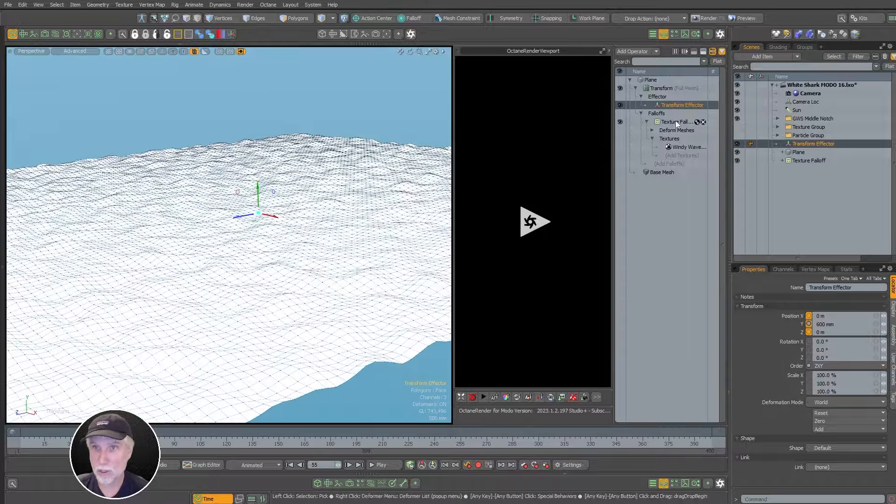
- Set the Wave Frequency of the Windy Waves texture to 0.5
left_click(686, 147)
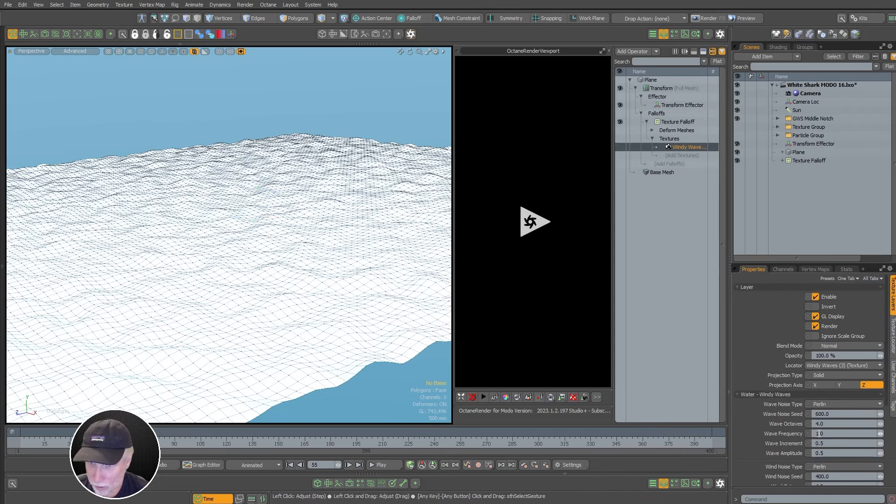
scroll(840, 393, "down", 3)
left_click(841, 386)
key("Return")
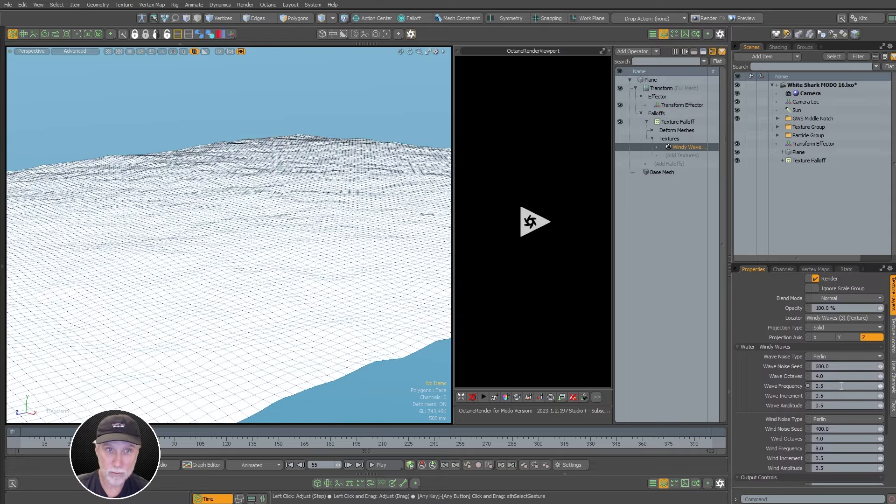
left_click_drag(241, 274, 225, 249, "alt")
mouse_move(222, 243)
left_mouse_down("alt")
mouse_move(202, 203)
mouse_move(209, 252)
left_mouse_up("alt")
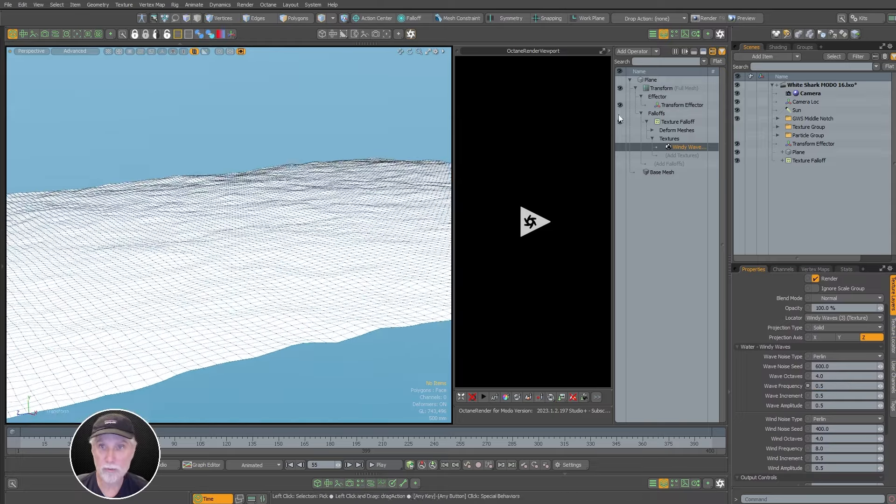
- Raise the Transform Effector to a Y position of 800 mm and switch the 3D viewport to the camera view
left_click(670, 106)
left_click_drag(295, 200, 295, 193)
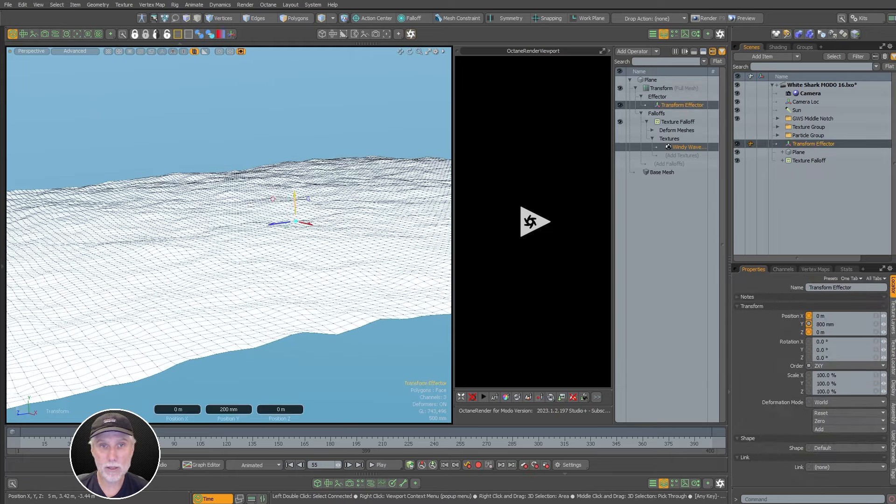
key("Escape")
key("Escape")
left_click_drag(261, 242, 279, 260, "alt")
key("ctrl+space")
left_click(249, 240)
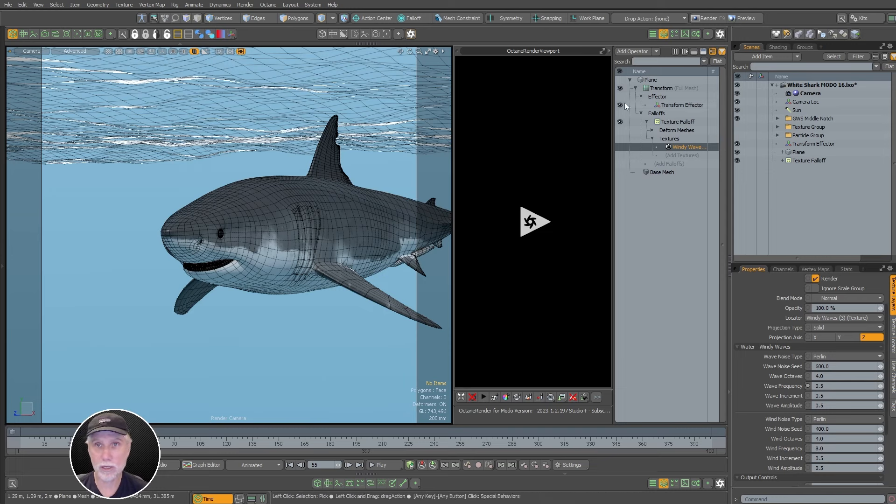
- Assign a new material named Water to the plane's base mesh
left_click(663, 173)
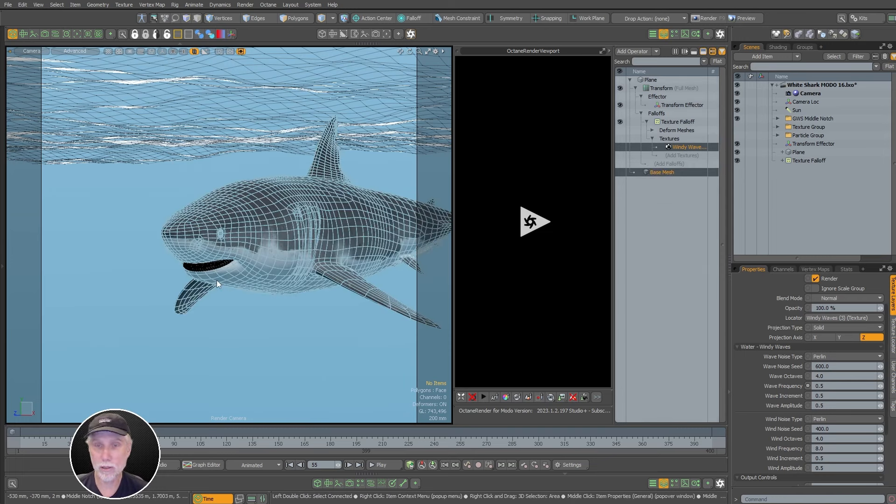
key("m")
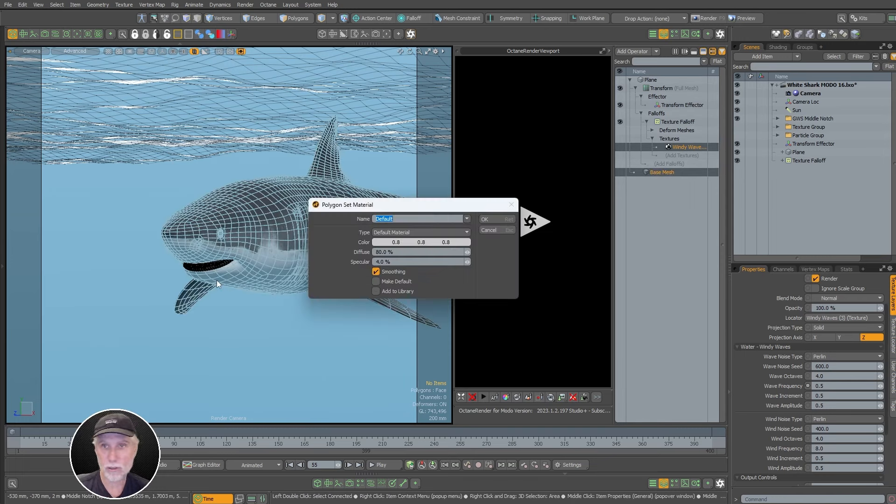
key("Return")
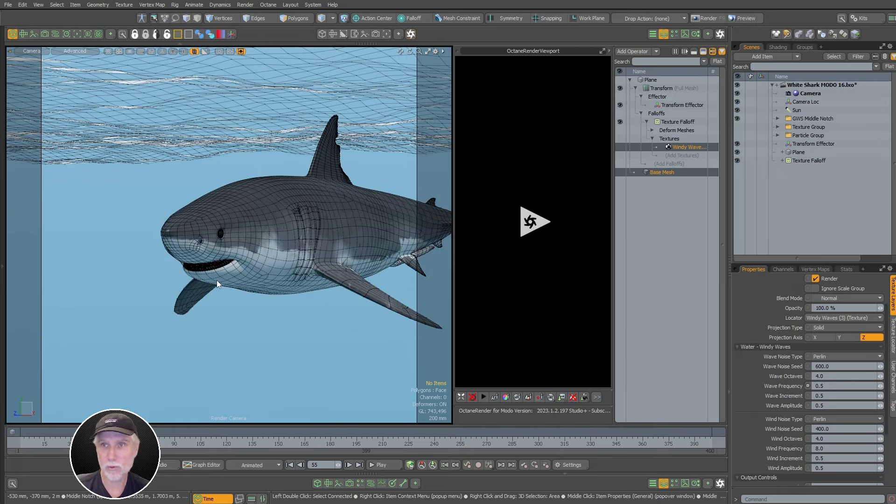
- Add an Octane Override to the Water material group in the Shader Tree
left_click(778, 48)
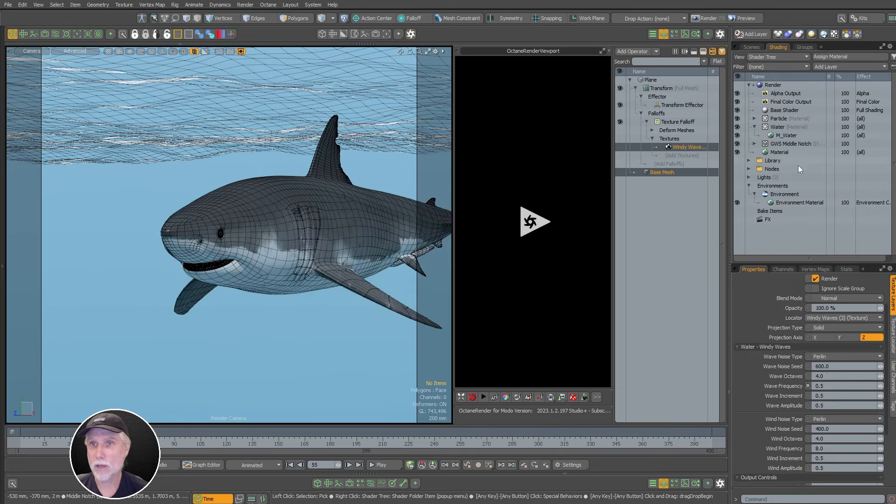
left_click(787, 135)
left_click(796, 128)
left_click(796, 127)
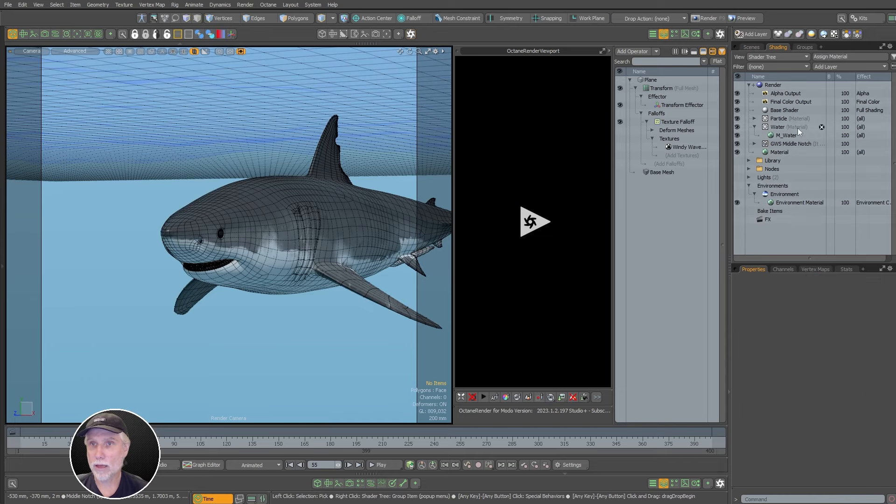
left_click(782, 127)
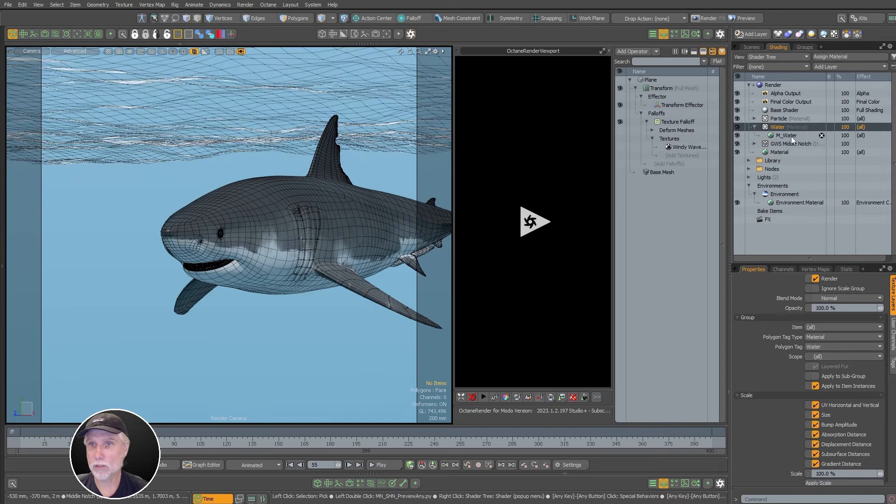
left_click(720, 35)
left_click(646, 71)
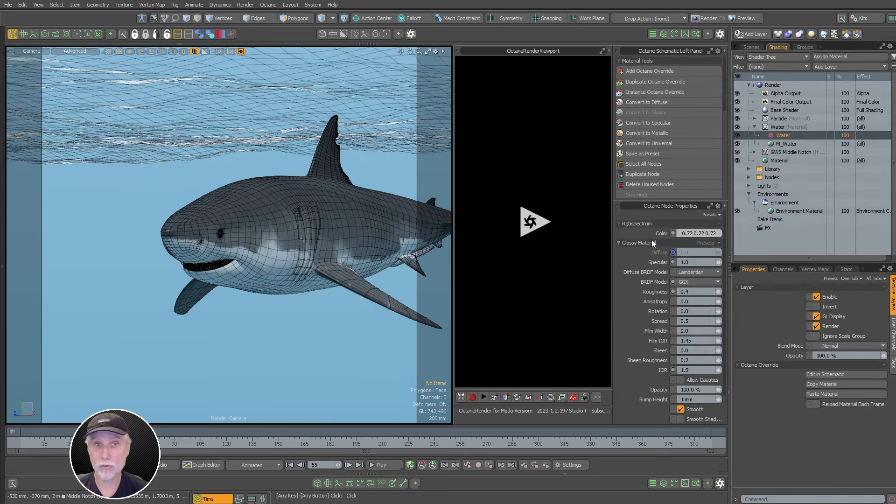
- Narrow the 3D viewport in favour of the Octane render view and display the Water override's nodes in the schematic
left_click_drag(453, 172, 311, 173)
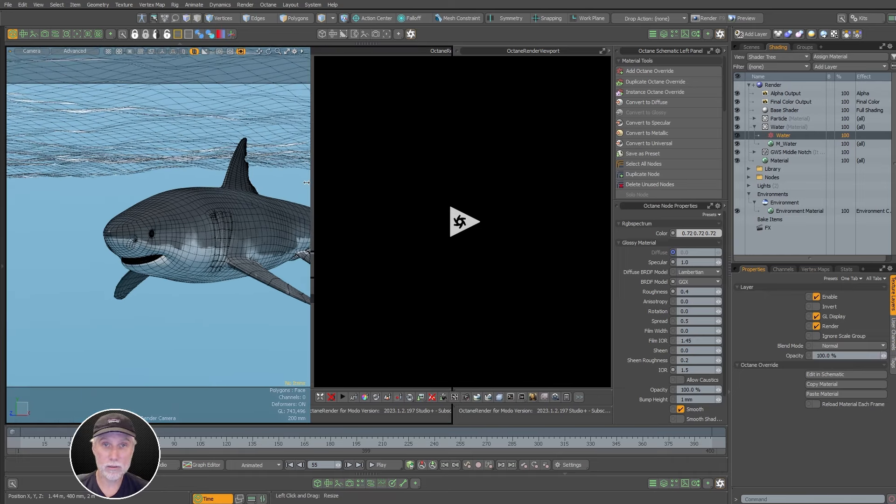
left_click(54, 35)
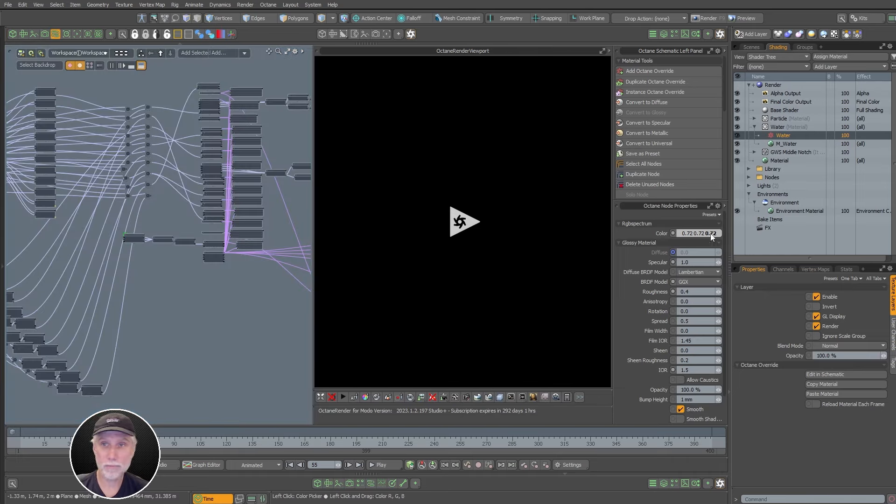
left_click(784, 144)
left_click(781, 136)
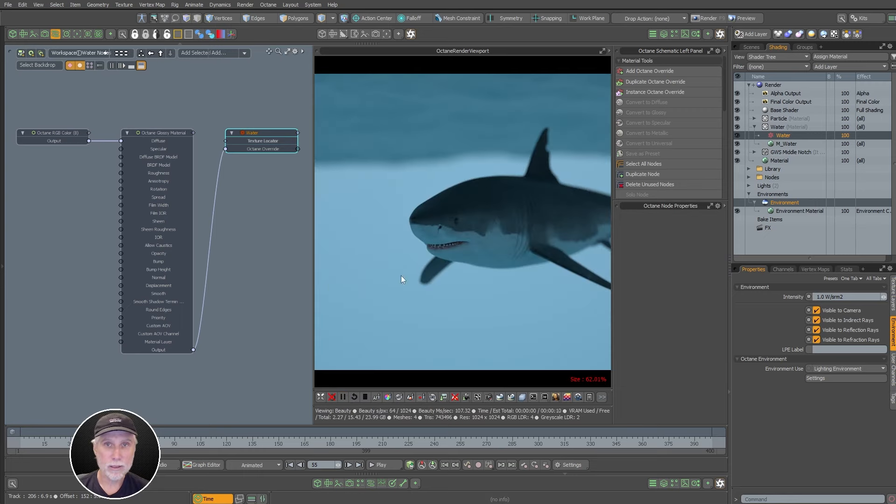
- Convert the Water override's Octane Glossy Material node to a Specular material
left_click(149, 135)
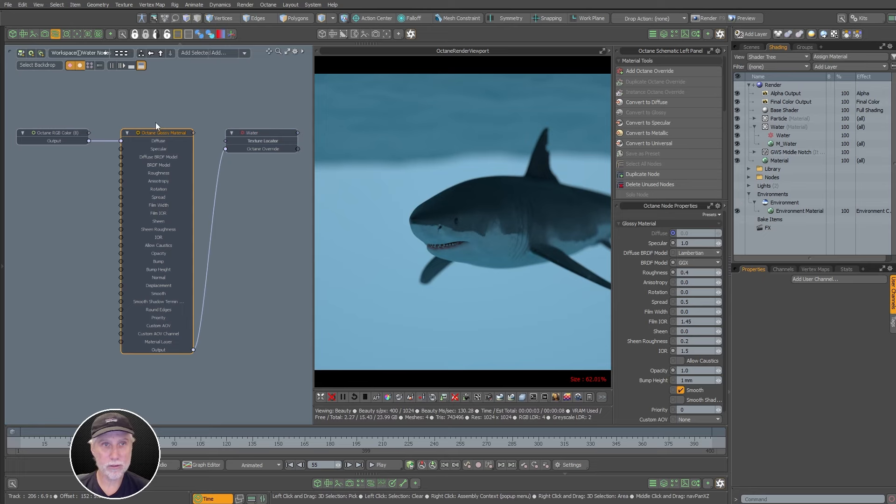
scroll(156, 123, "up", 3)
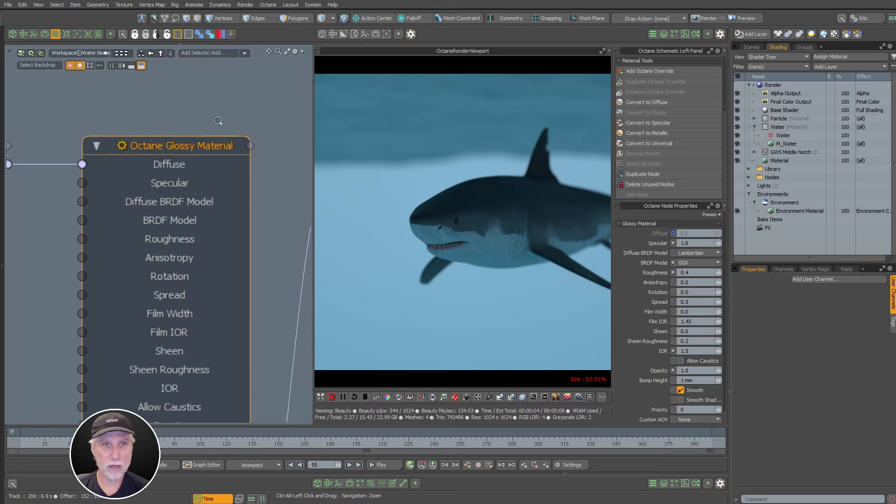
left_click(648, 122)
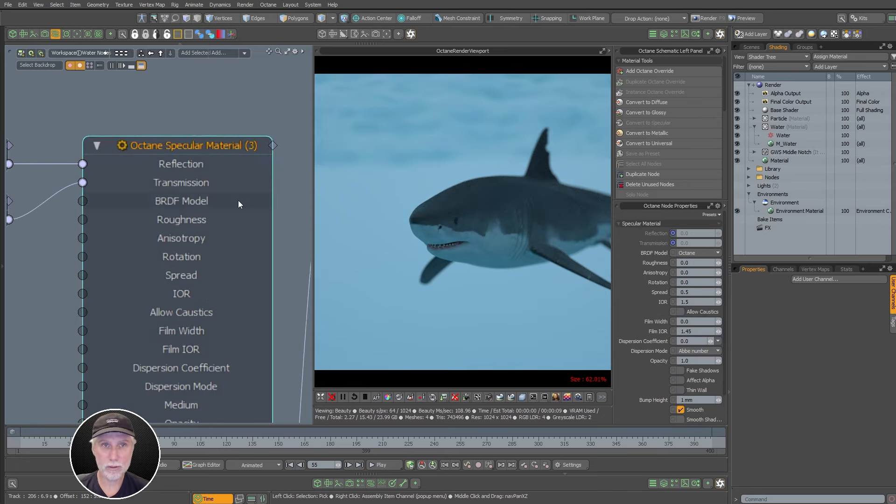
scroll(209, 226, "down", 3)
left_click_drag(209, 226, 185, 205, "alt+shift")
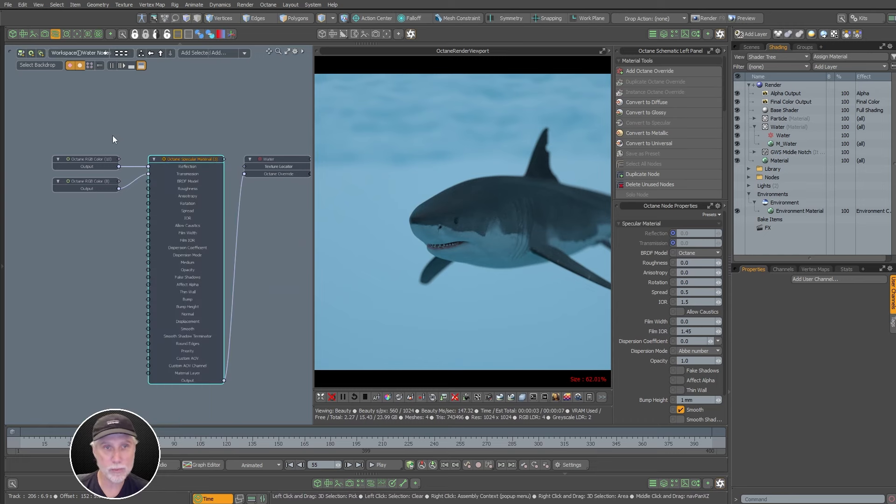
- Set the Water specular material's IOR to 1.333 and enable Allow Caustics
left_click(100, 287)
left_click(203, 159)
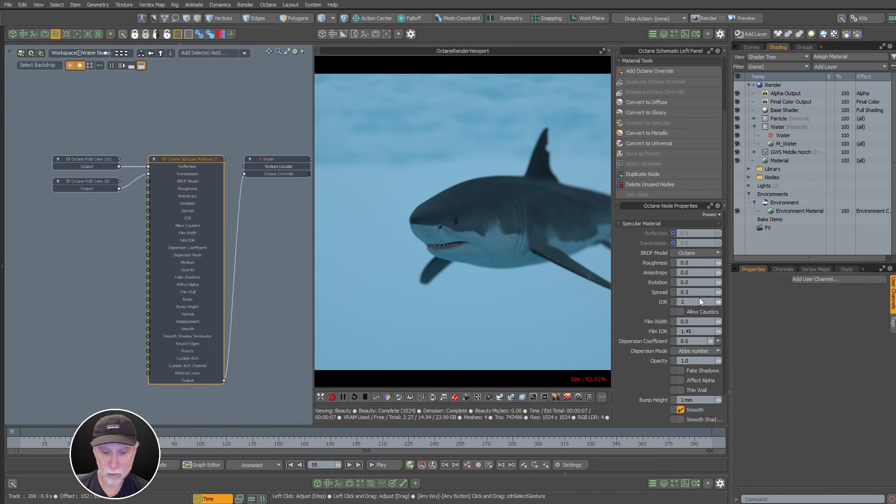
key("Return")
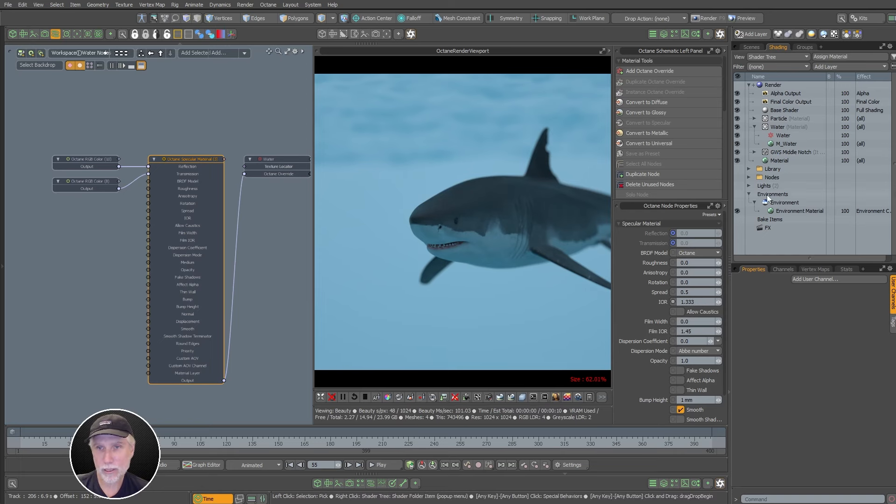
left_click(702, 310)
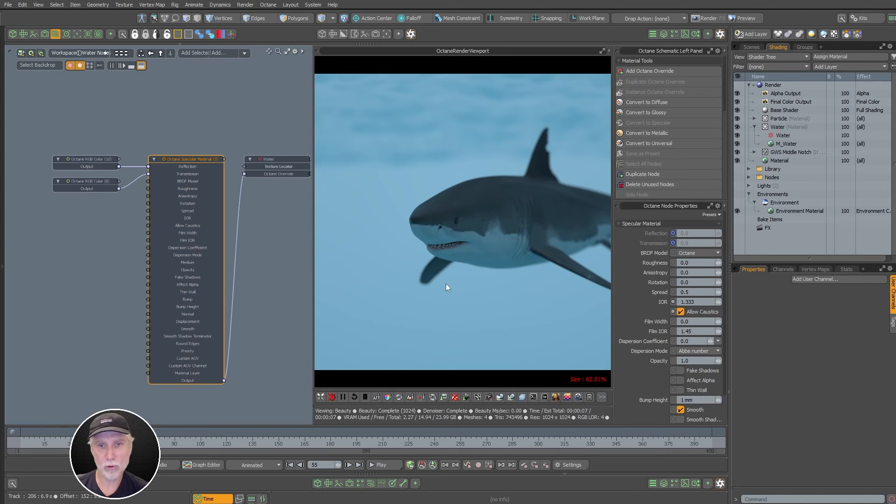
- Change the Octane render kernel to Photon Tracing
left_click(477, 397)
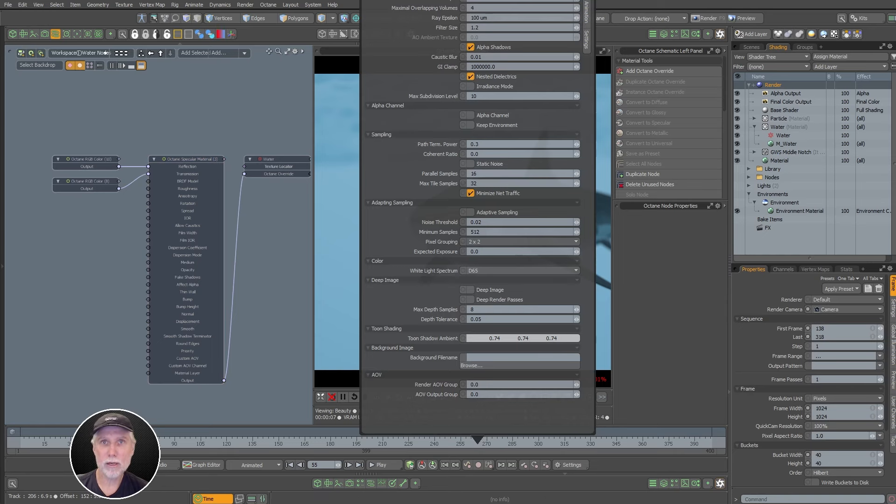
left_click(436, 33)
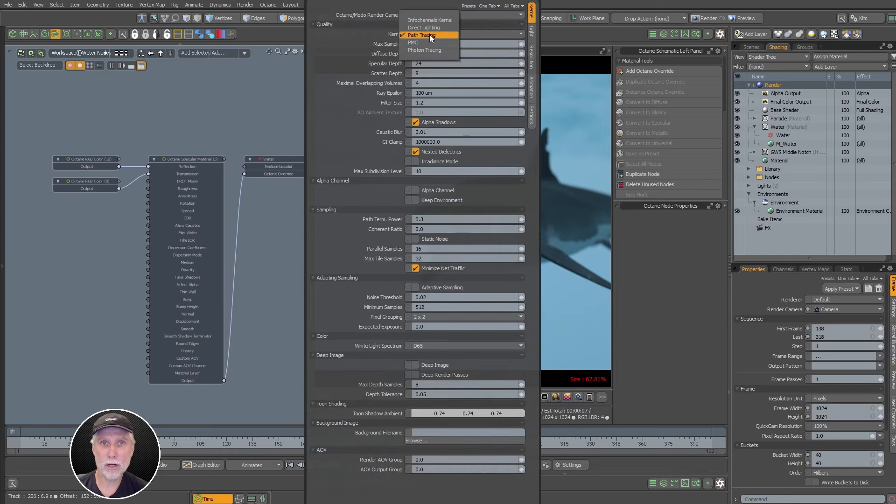
left_click(438, 51)
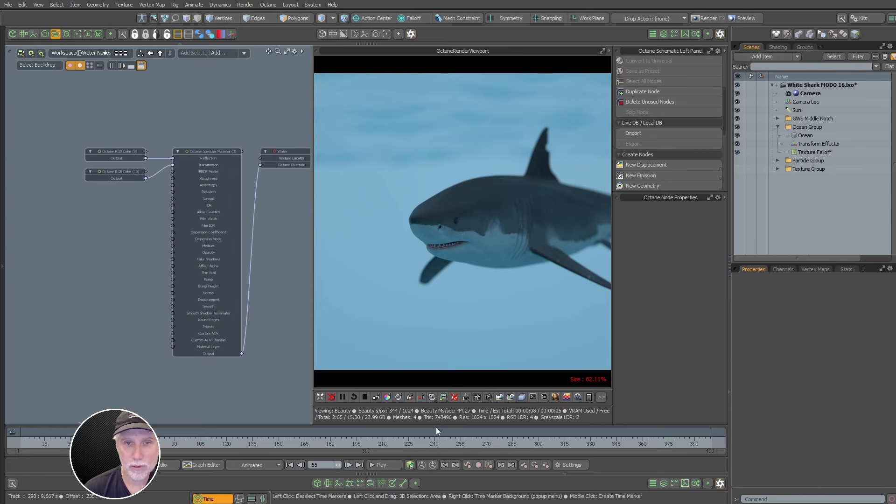
- Set the Octane environment type to Daylight Environment
left_click(498, 397)
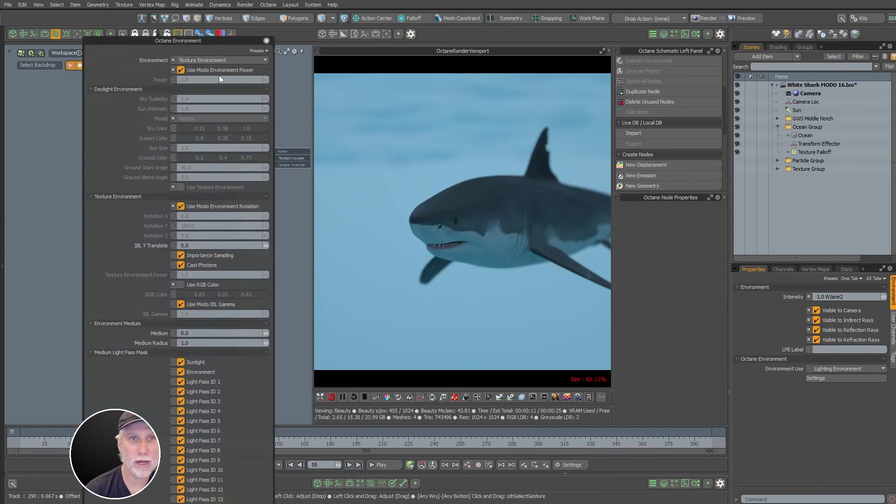
left_click(210, 60)
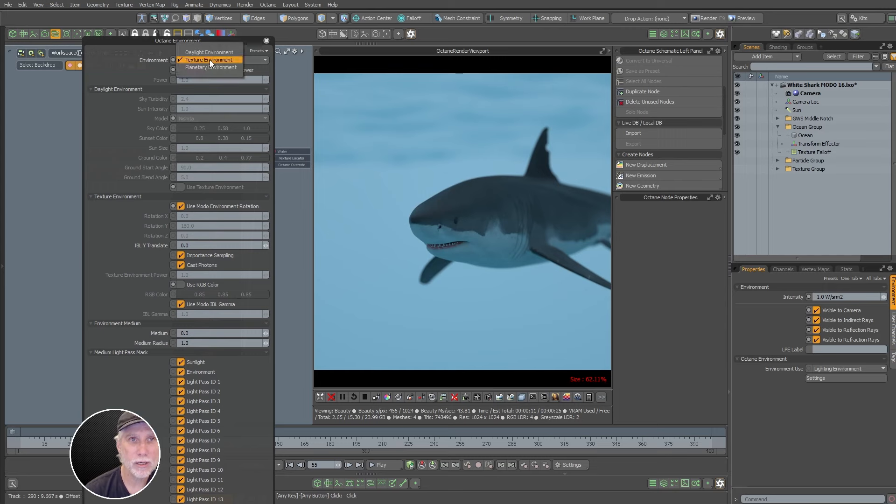
left_click(209, 52)
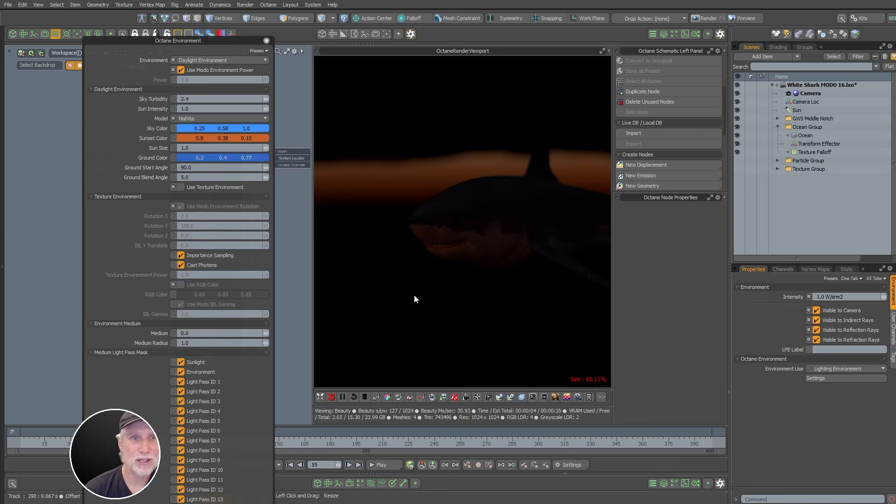
- Enable Physical Sun on the Sun light and turn on Use Texture Environment for the Octane daylight environment
left_click(813, 110)
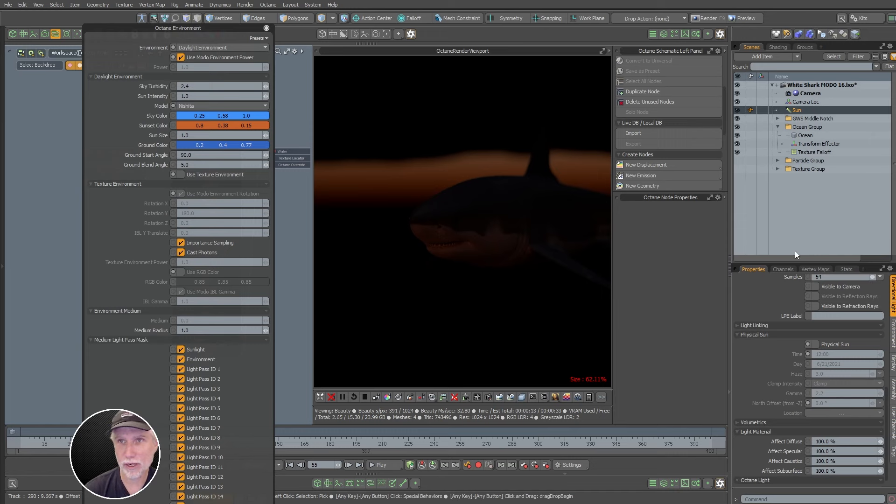
left_click(833, 346)
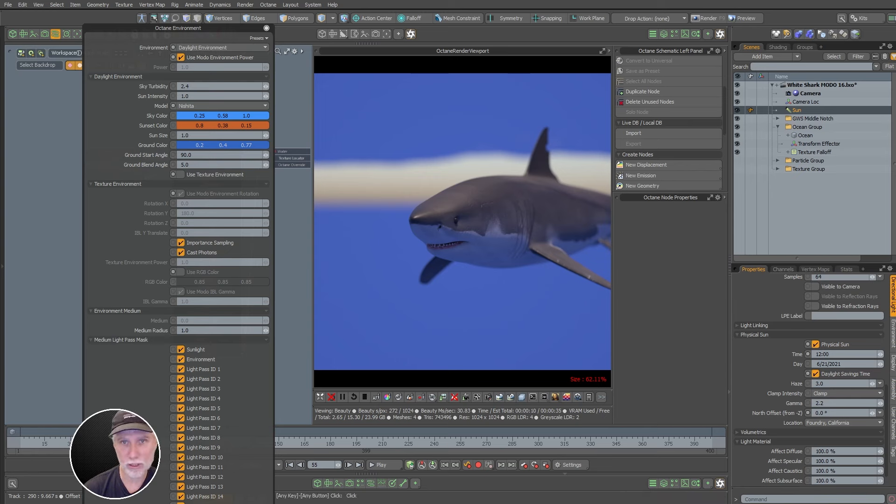
left_click(221, 172)
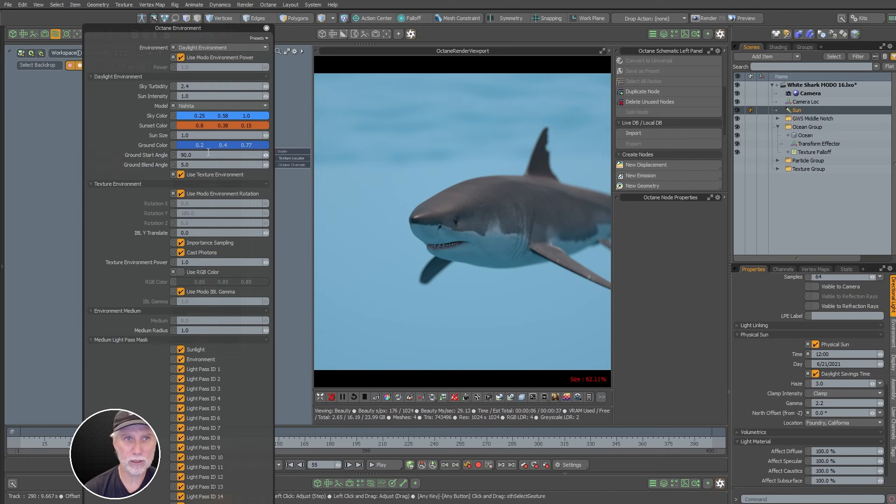
- Set the Octane daylight environment's sky Model to Hosek-Wilkie
left_click(198, 106)
left_click(209, 106)
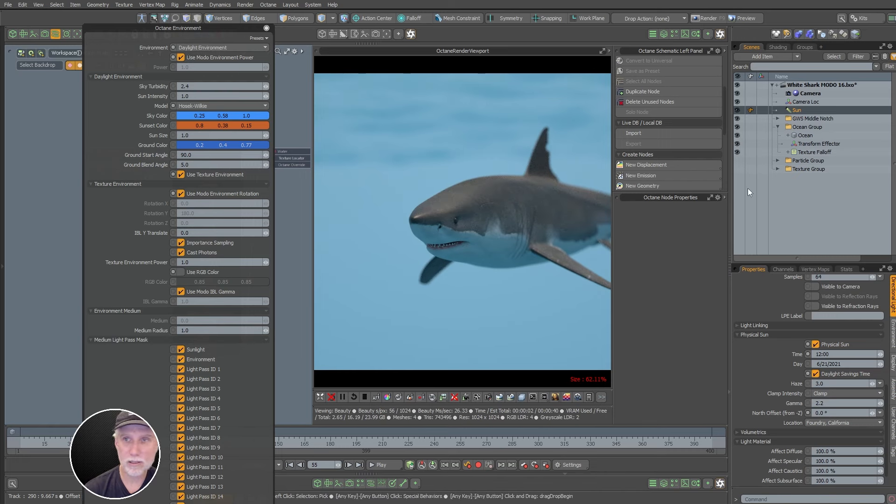
- Examine the environment type options of the Environment Material in the shader tree
left_click(778, 47)
left_click(767, 211)
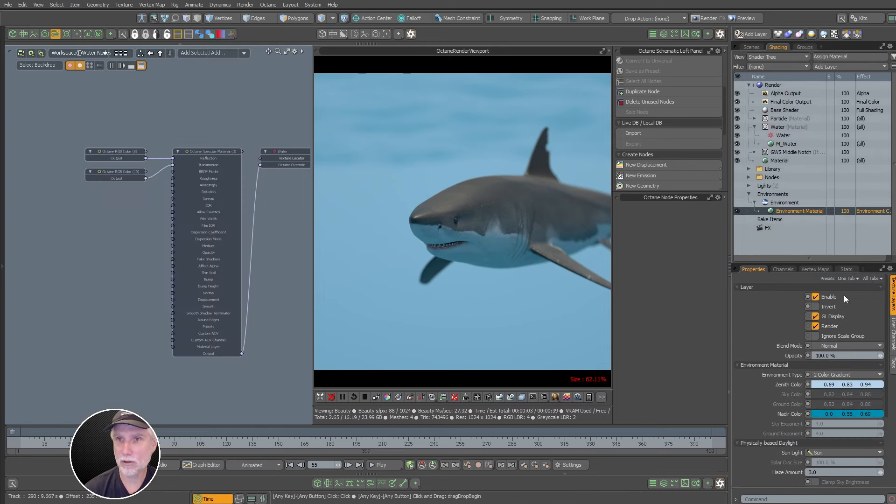
left_click(839, 375)
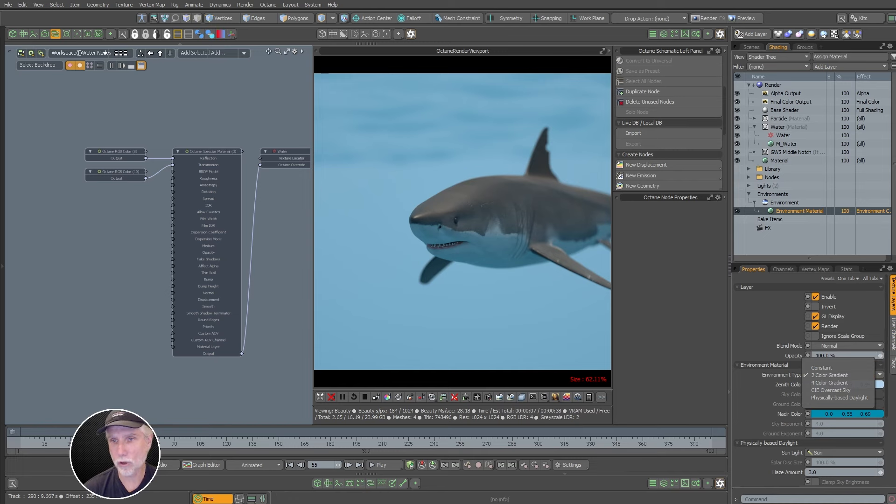
left_click(775, 279)
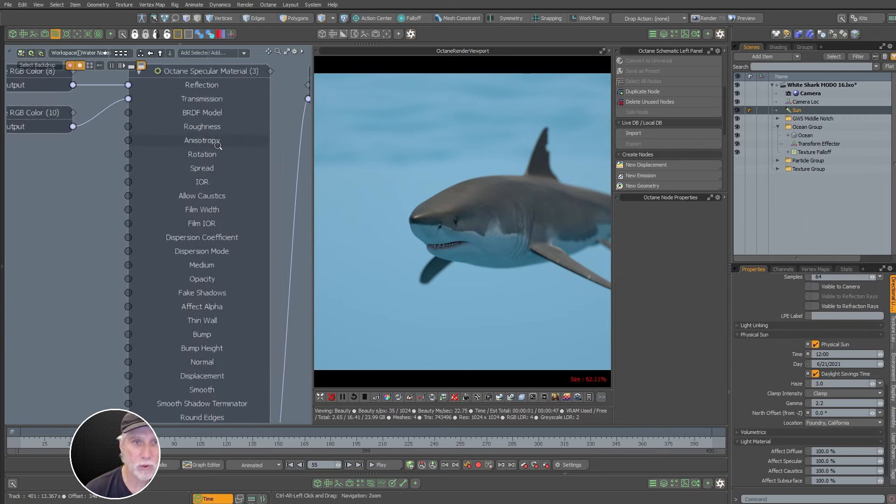
- Set the Water specular material's Bump Height to 10 mm
scroll(240, 202, "up", 2)
left_click_drag(240, 201, 244, 171, "alt+shift")
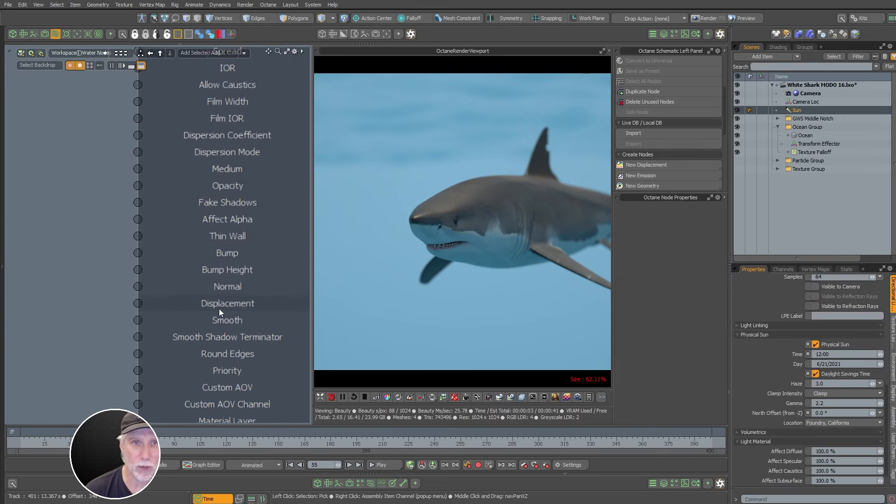
left_click(229, 252)
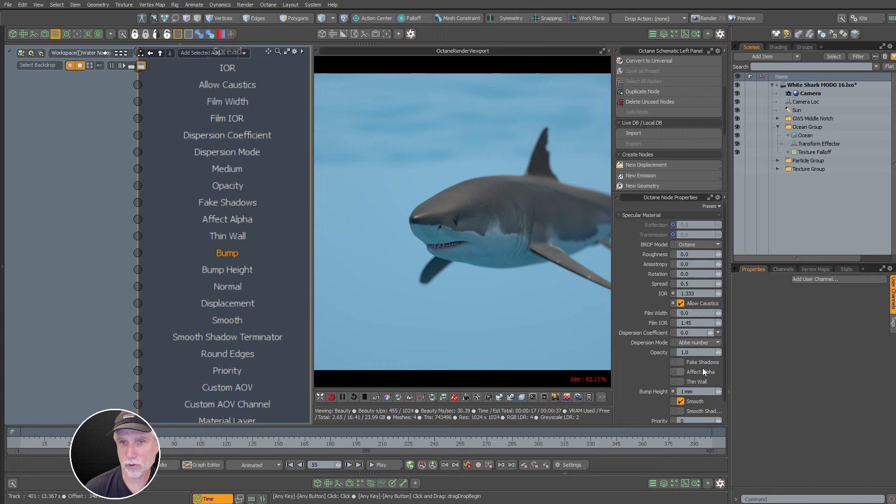
left_click(700, 391)
type("10")
key("Return")
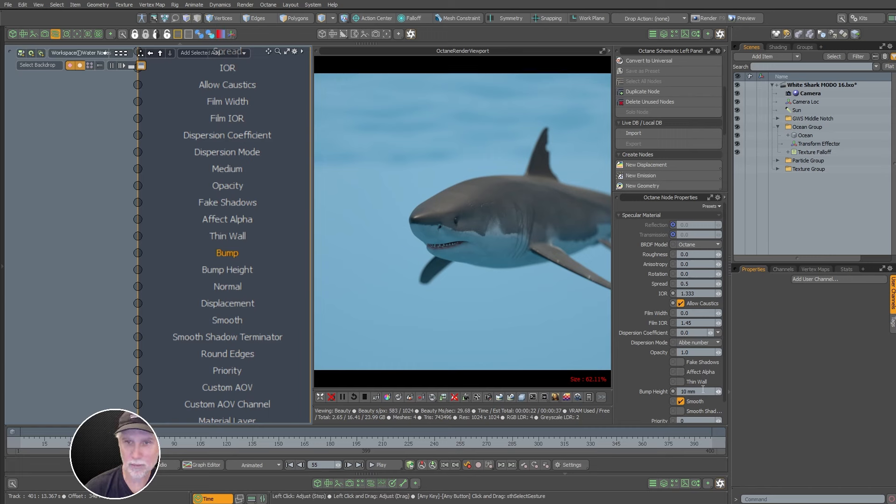
- Add an Octane Turbulence texture to the specular material's Bump input and place its nodes below the RGB Color nodes
left_click(229, 270)
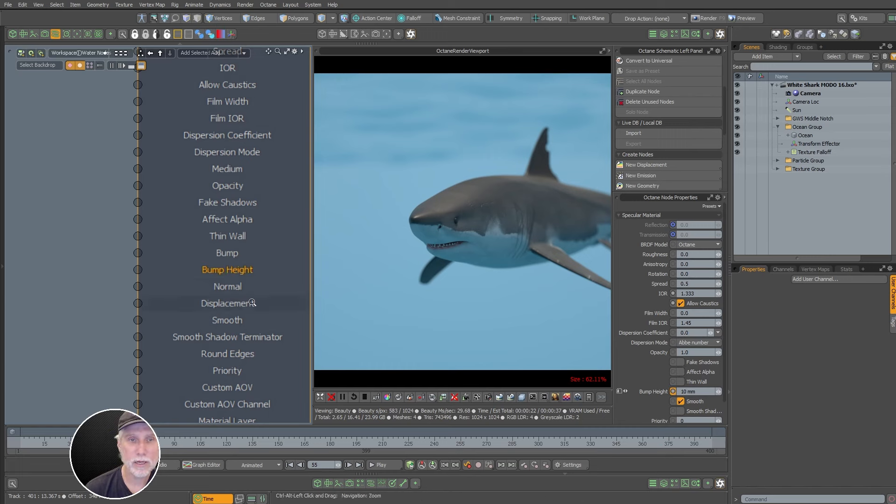
left_click_drag(228, 270, 250, 290, "ctrl+alt")
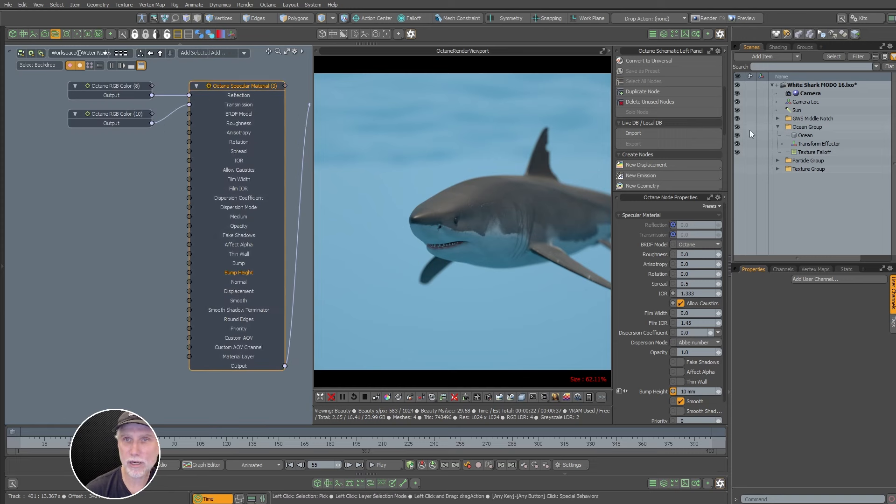
left_click(243, 263)
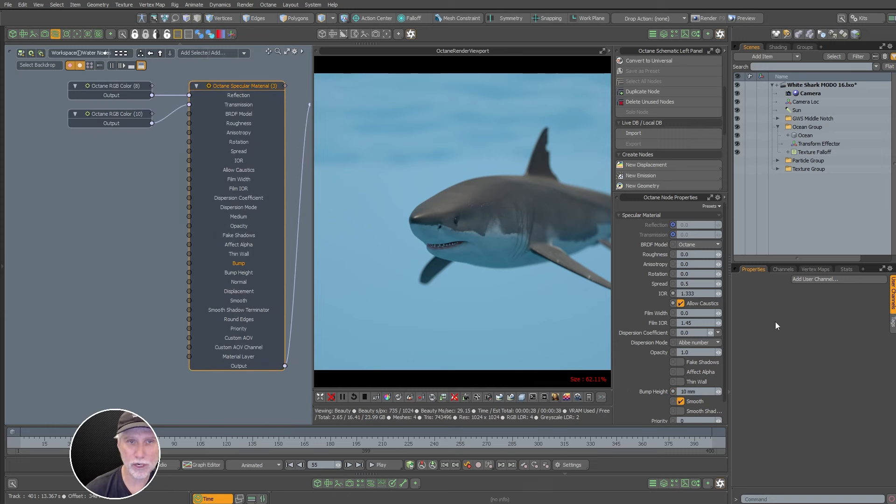
left_click_drag(678, 192, 688, 325)
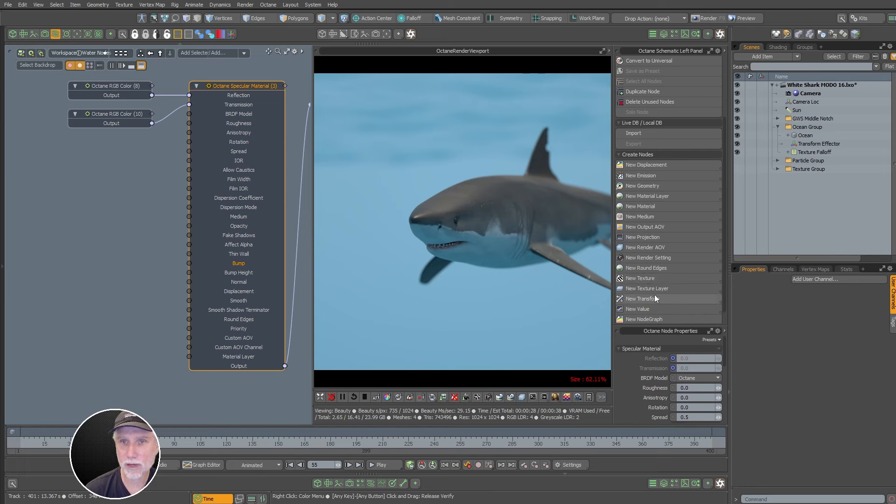
left_click(646, 279)
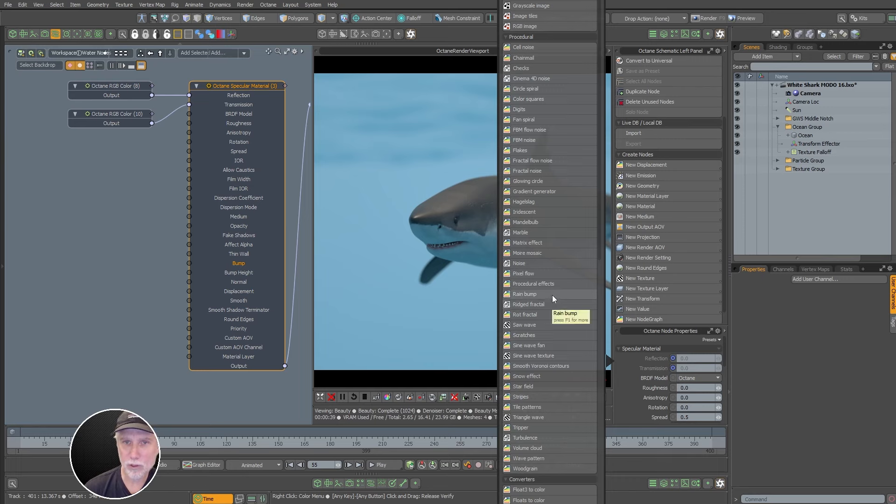
left_click(542, 440)
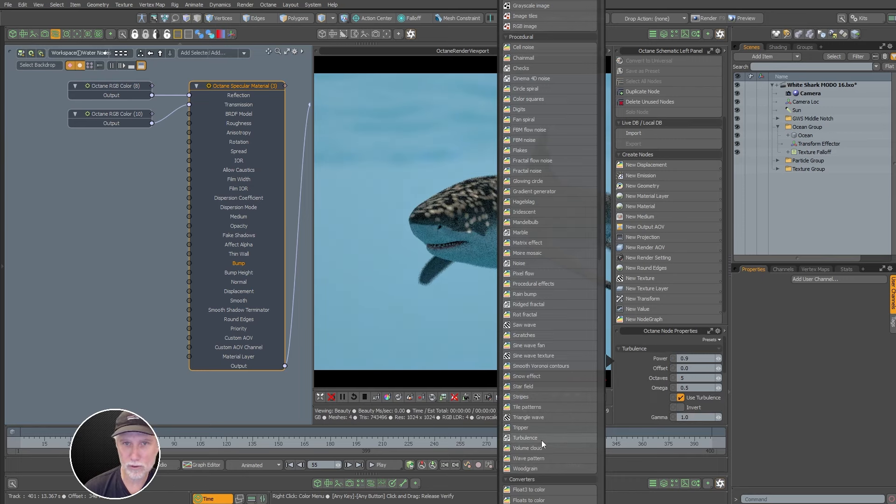
left_click_drag(116, 92, 113, 250)
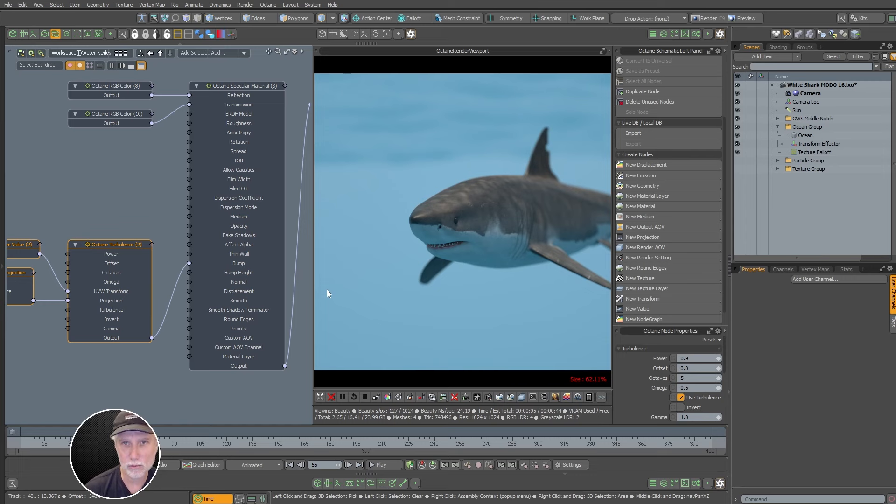
- Set the Octaves of the Turbulence texture to 2
middle_click_drag(148, 376, 238, 362)
left_click(239, 362)
left_click(211, 232)
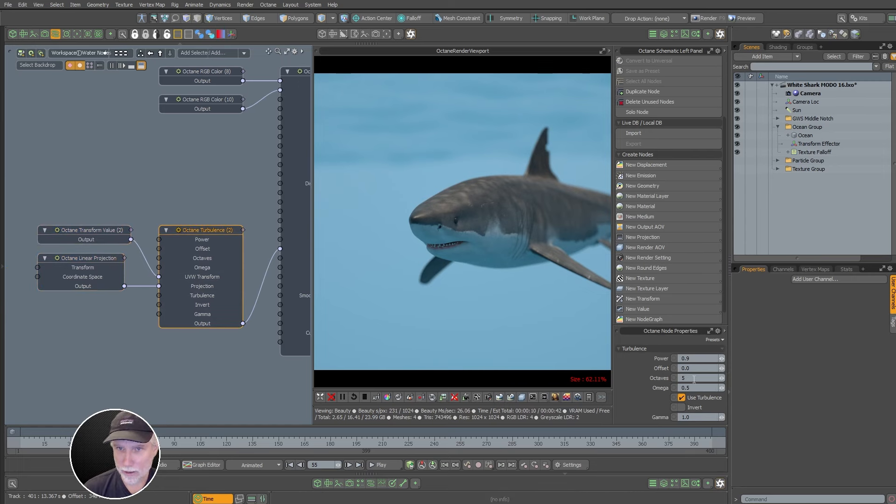
type("2")
key("Return")
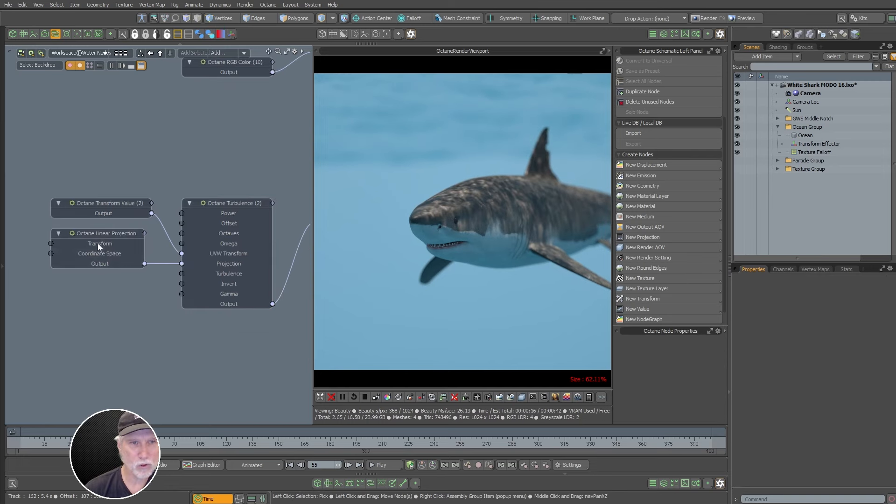
- Disconnect the Linear Projection node from the Turbulence texture and delete it
left_click(158, 264)
left_click(128, 254)
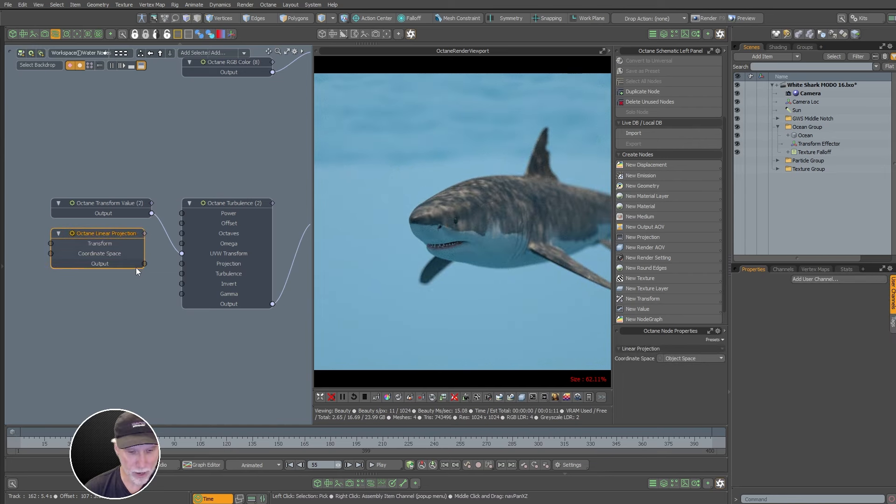
key("Delete")
- Add a Mesh UV projection to the Turbulence node's Projection input and place it below the Transform Value node
left_click(236, 262)
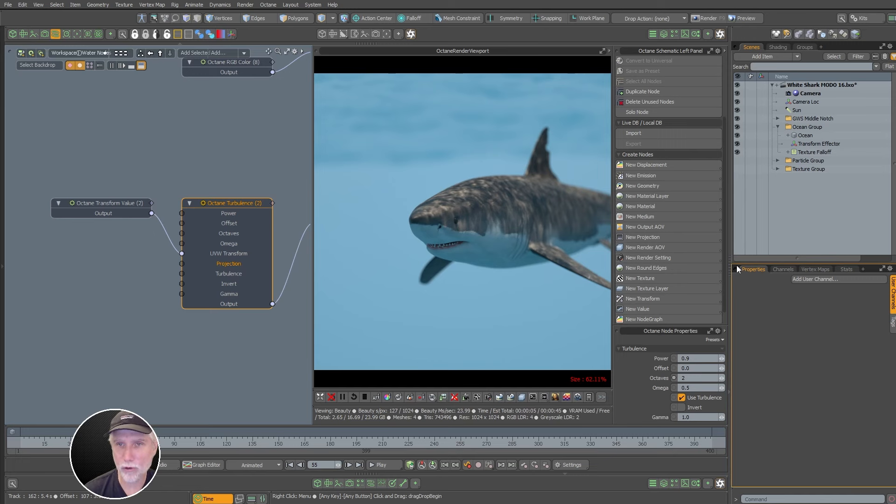
left_click(647, 237)
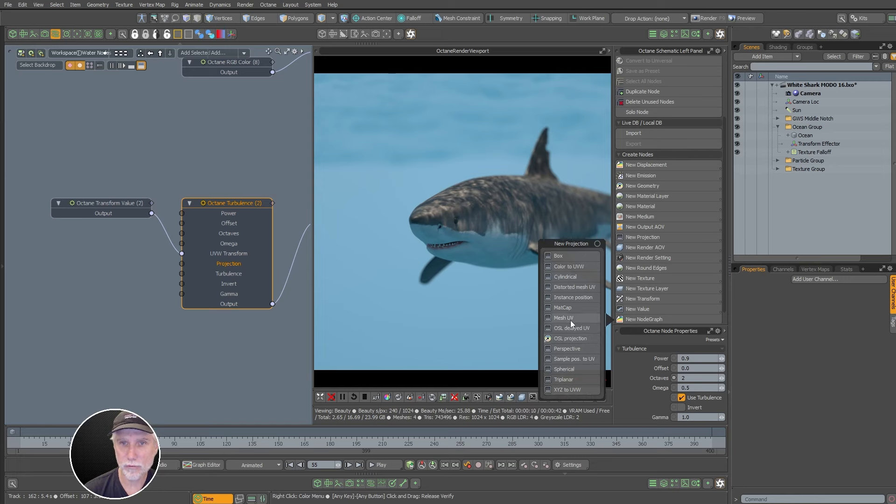
left_click(572, 319)
left_click_drag(113, 202, 104, 263)
left_click(134, 296)
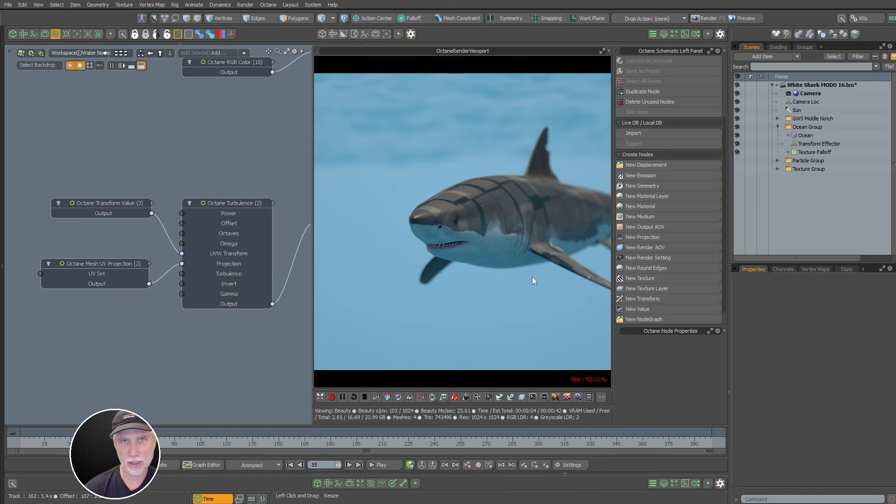
- Show the camera view of the mesh, stop and restart the Octane render, and return to the node schematic
left_click(13, 35)
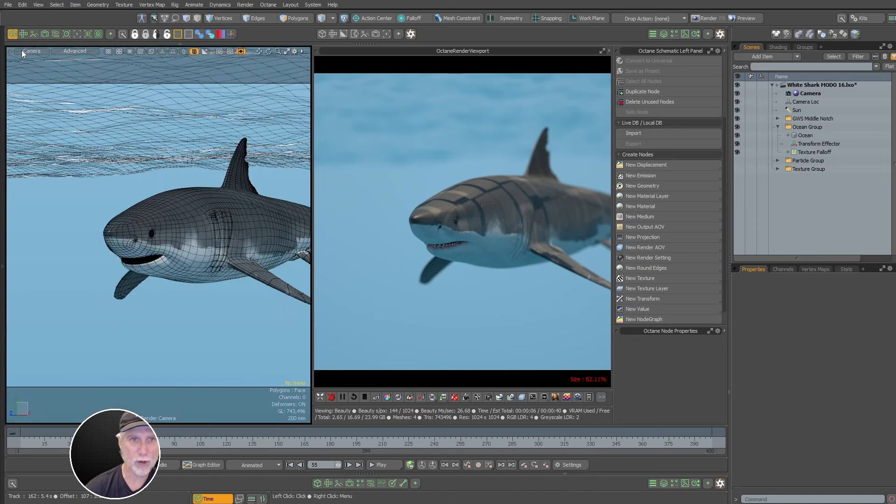
left_click(365, 397)
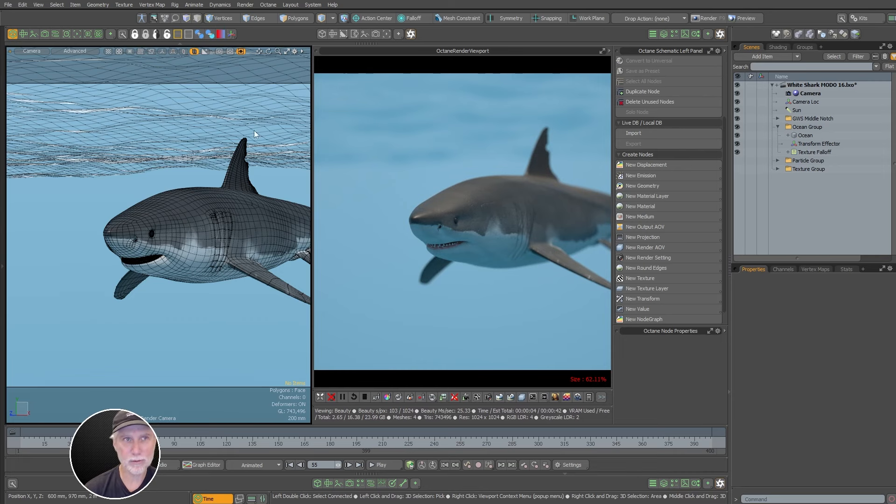
left_click(55, 34)
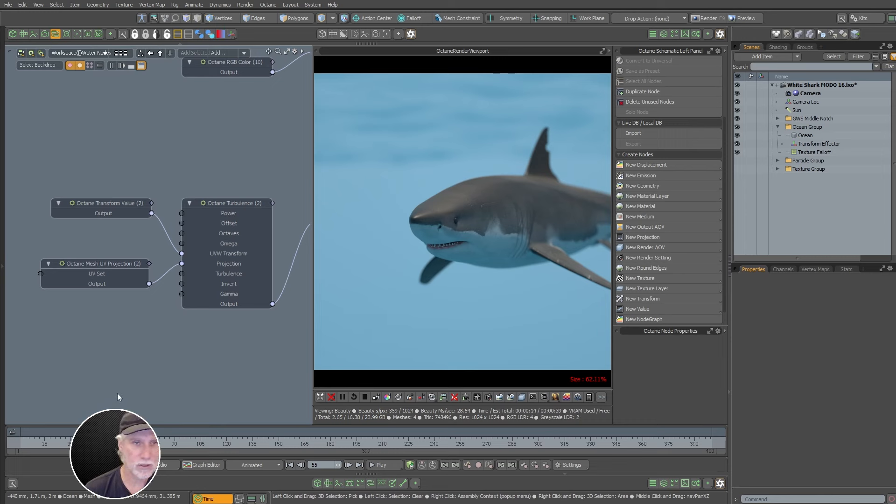
- Select the Transform Value node's X, Y and Z scale channels and reduce them together to 8.0 % with Channel Haul in a 3D viewport
left_click(125, 214)
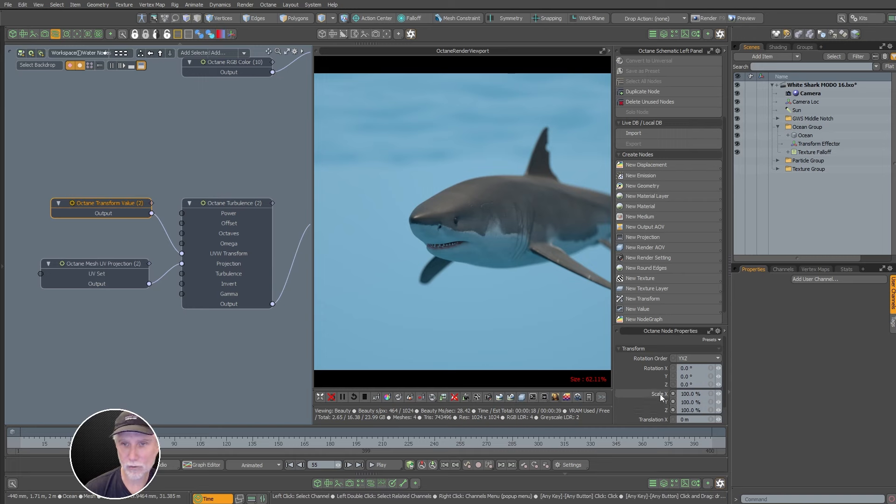
left_click(660, 410, "shift")
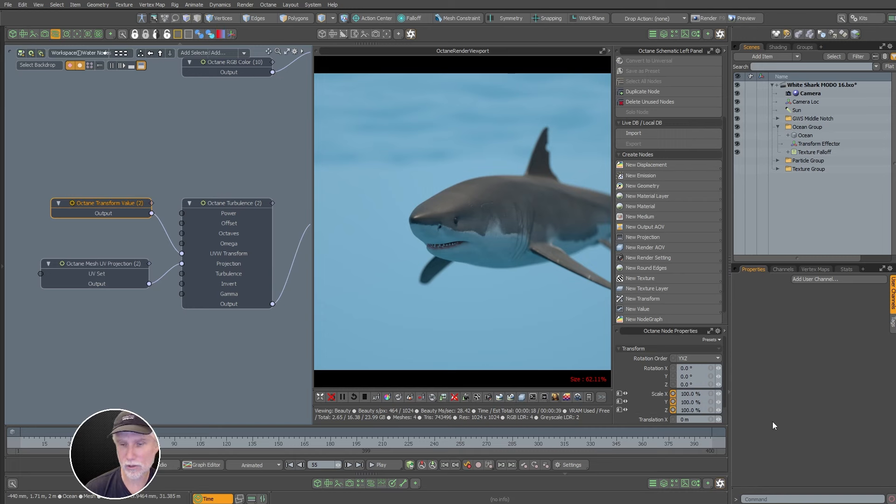
left_click_drag(669, 326, 668, 262)
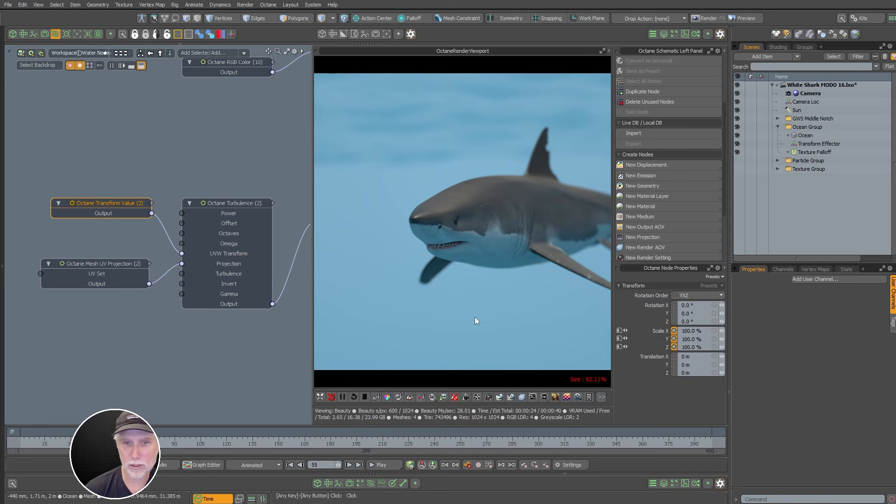
left_click(317, 484)
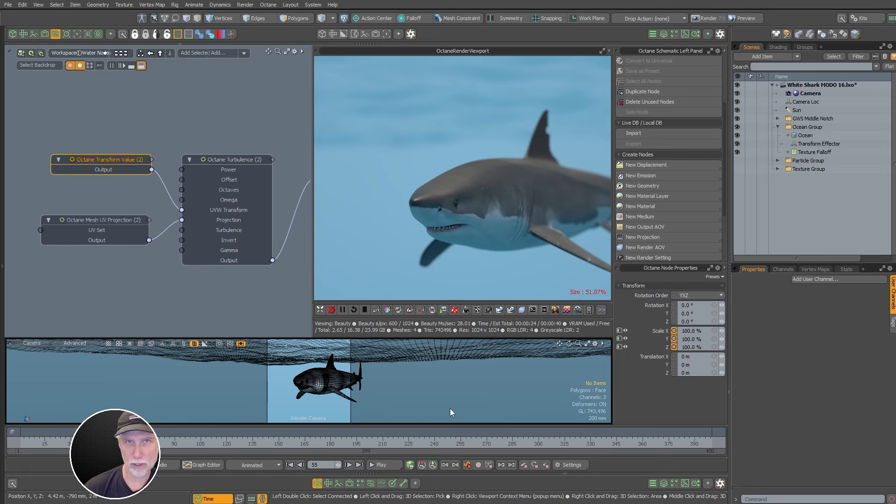
key("c")
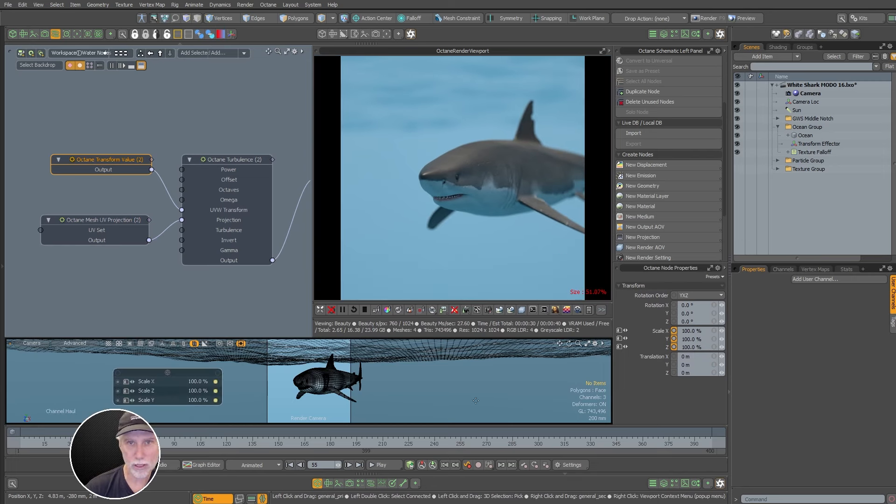
left_click_drag(476, 400, 512, 282)
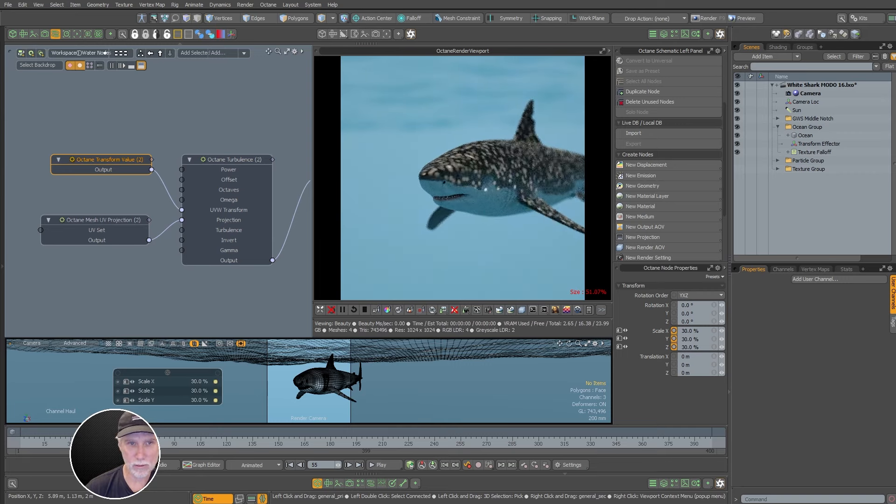
left_click_drag(507, 364, 476, 401)
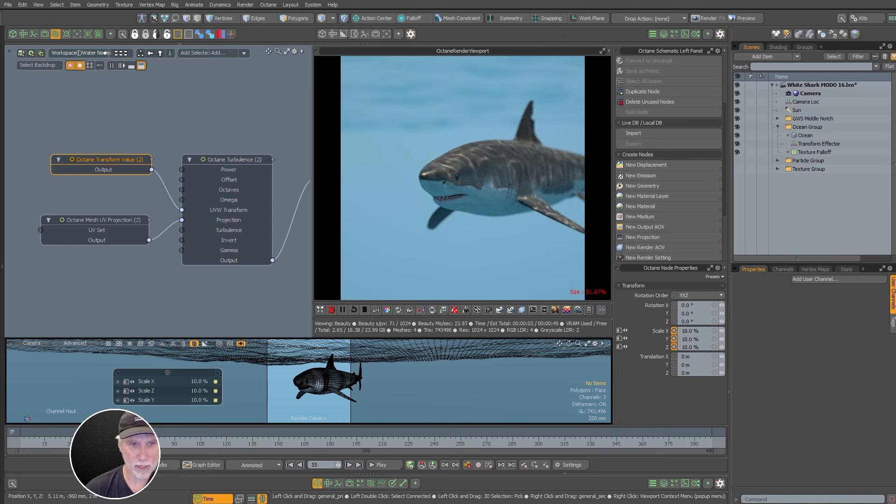
left_click_drag(475, 405, 480, 411)
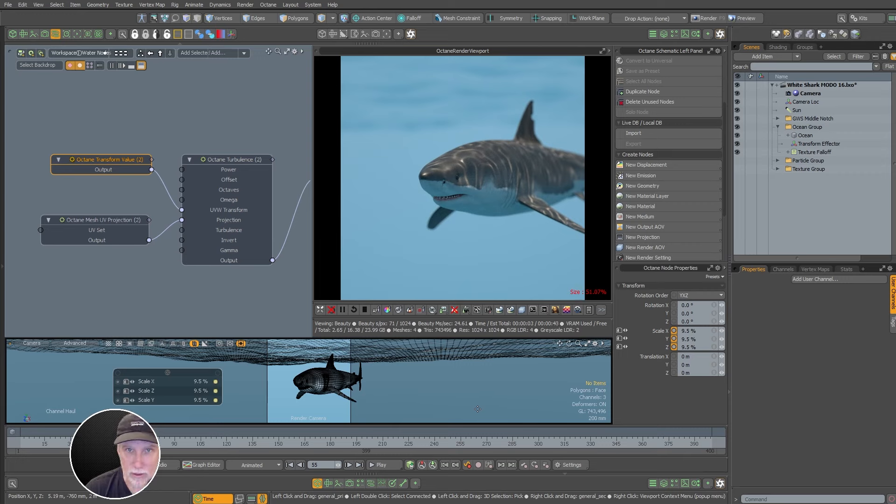
left_click_drag(481, 411, 473, 415)
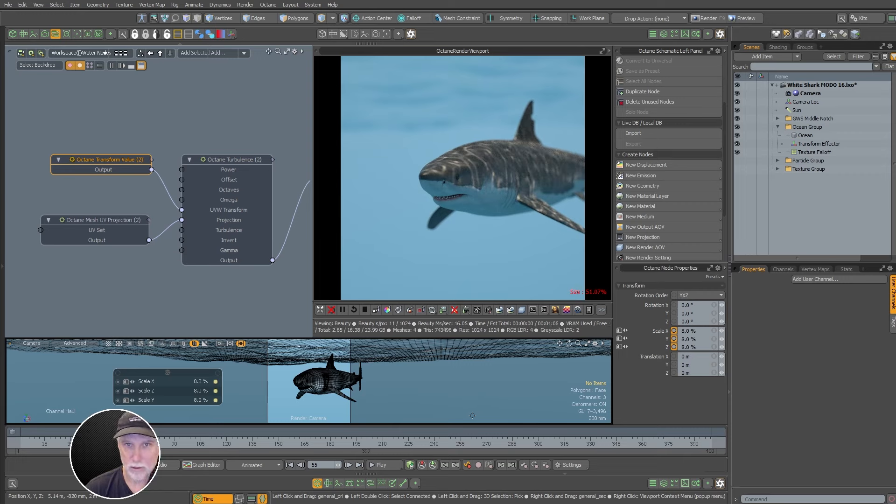
- Set Scale X of the Turbulence's Transform Value node to 7 % and close the extra 3D viewport
left_click(705, 330)
type("7")
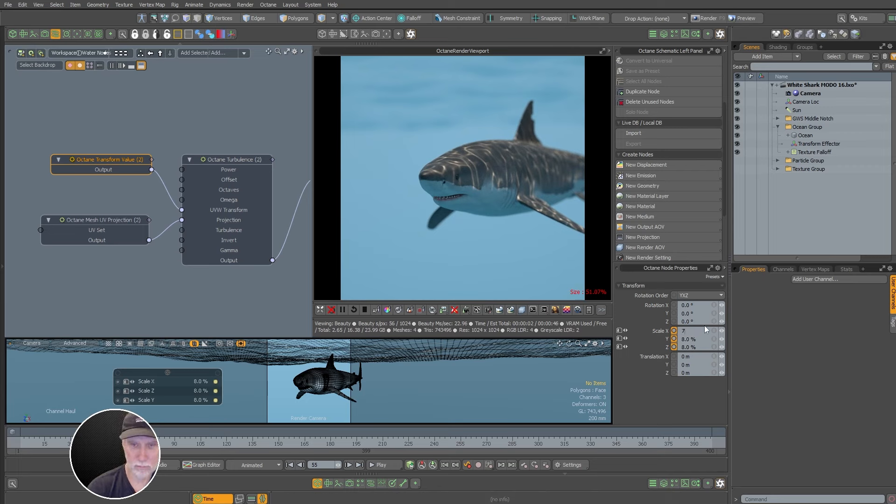
key("Return")
left_click(523, 432)
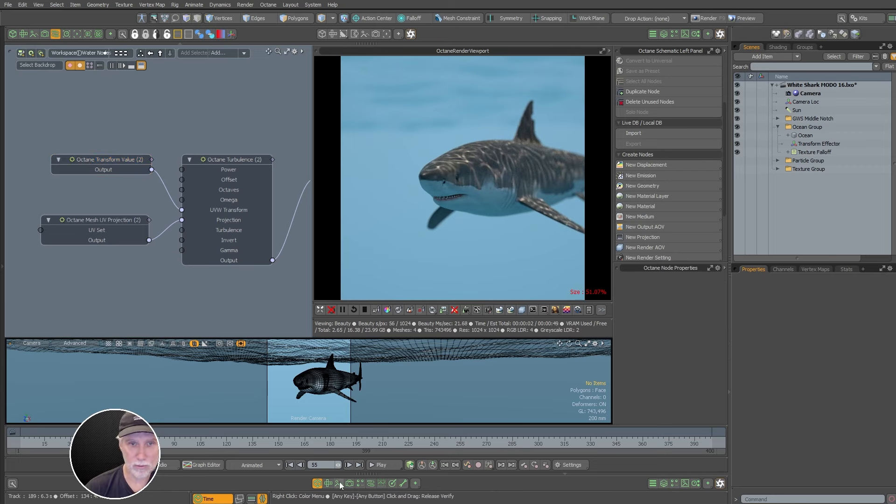
left_click(317, 484)
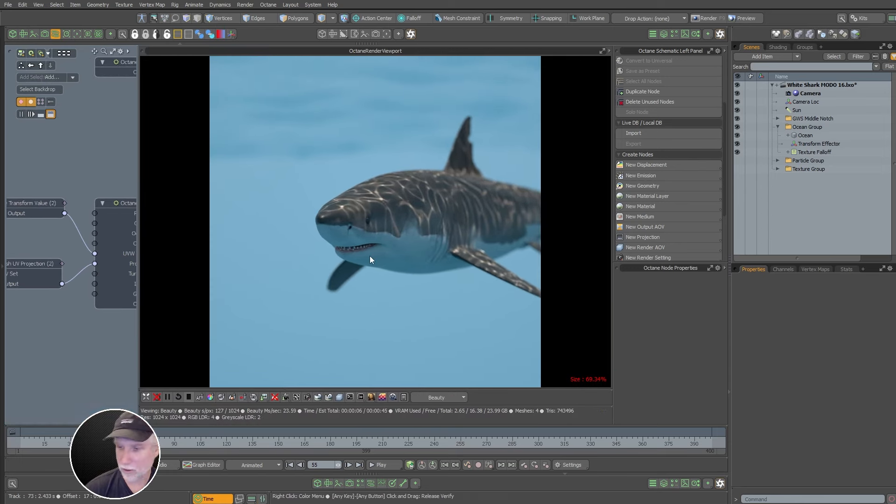
- Raise the Turbulence node's Offset to about 0.689 and check how the caustics shift on the shark
scroll(370, 256, "up", 3)
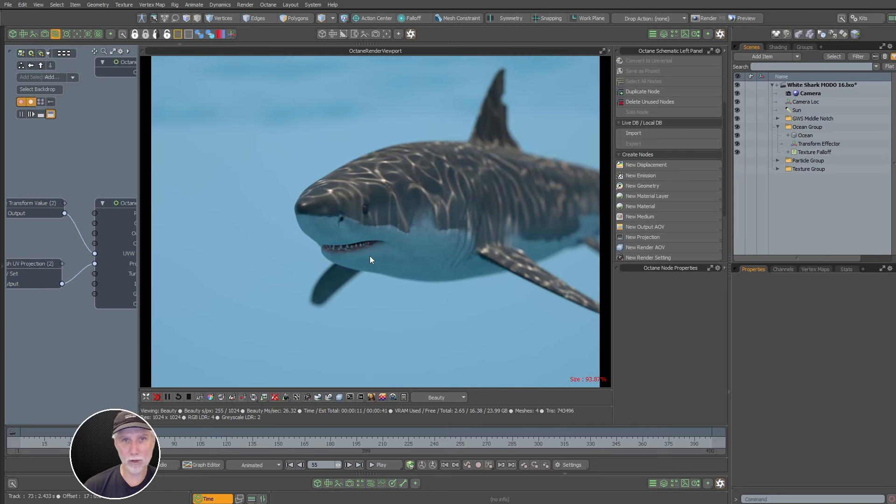
left_click(127, 205)
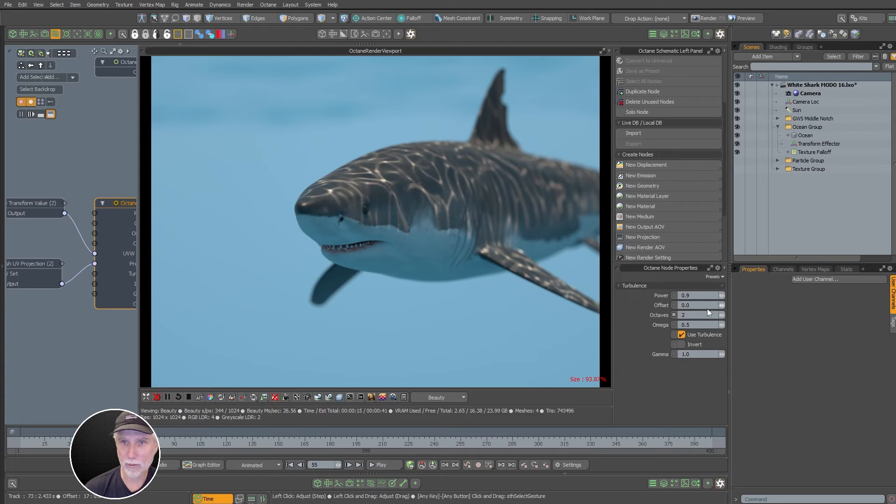
left_click_drag(724, 306, 756, 306)
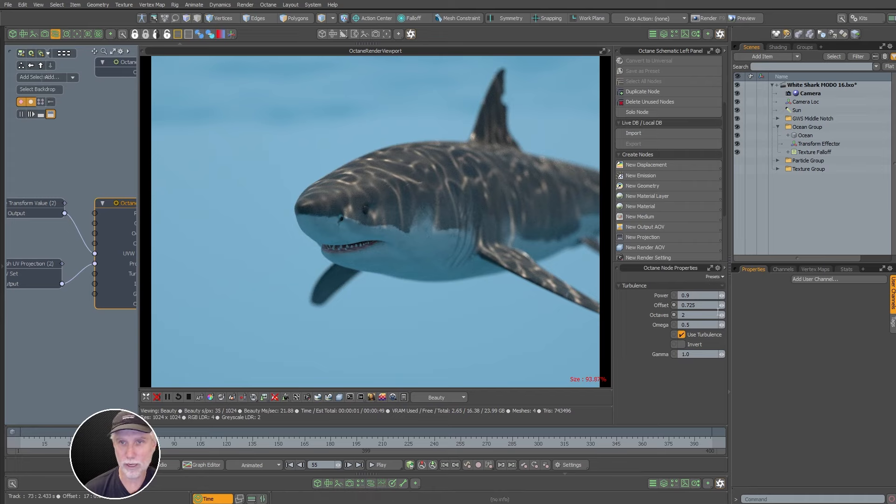
left_click_drag(723, 306, 701, 307)
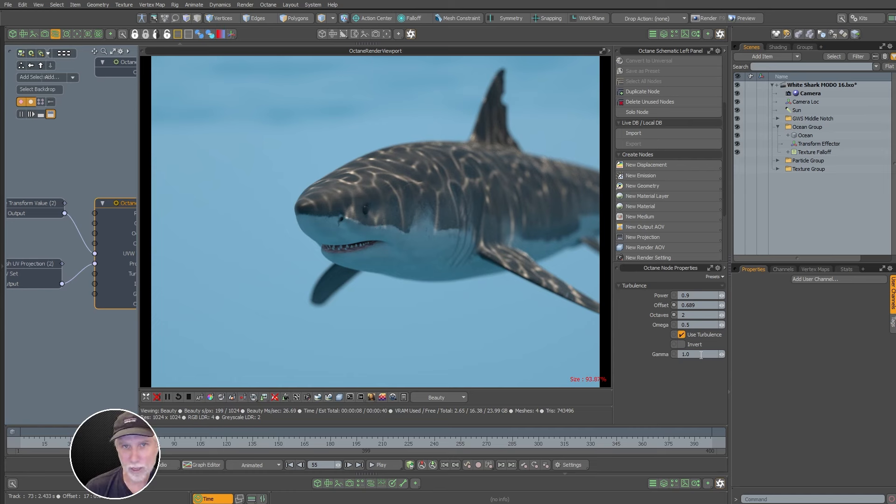
- Set Scale X, Y and Z of the Turbulence's Transform Value node to 11 %
left_click(32, 264)
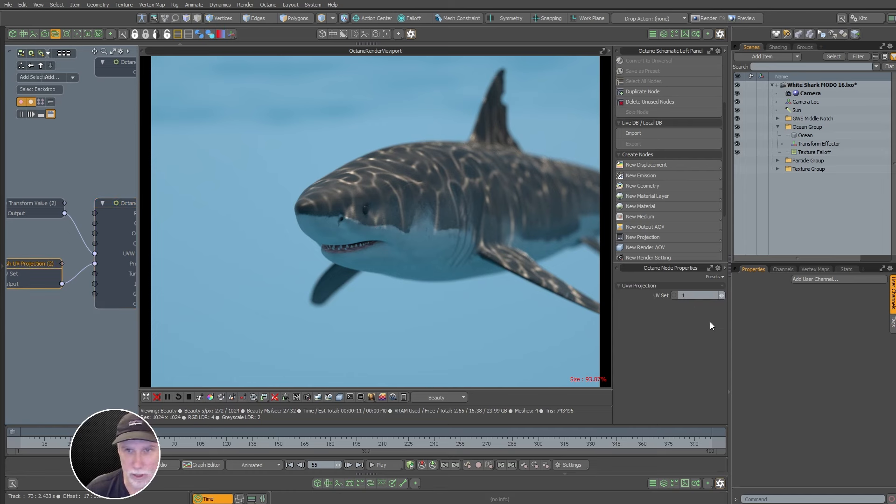
left_click(36, 206)
left_click(709, 330)
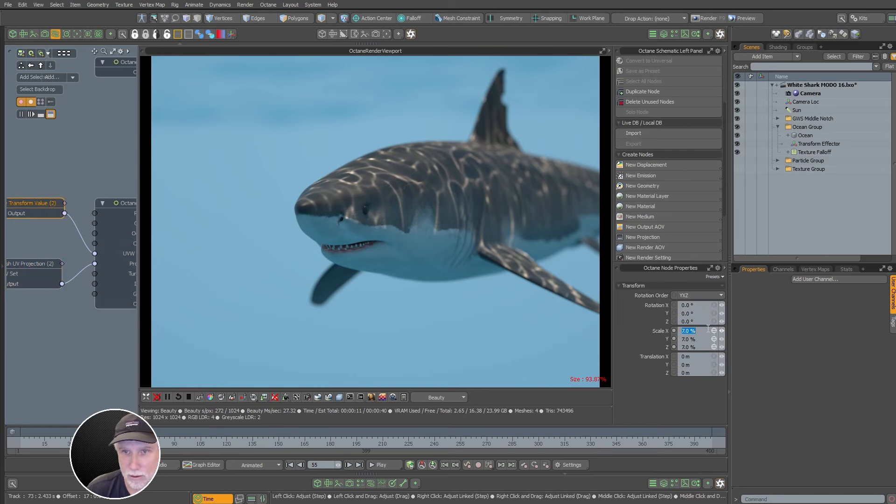
type("11")
key("Return")
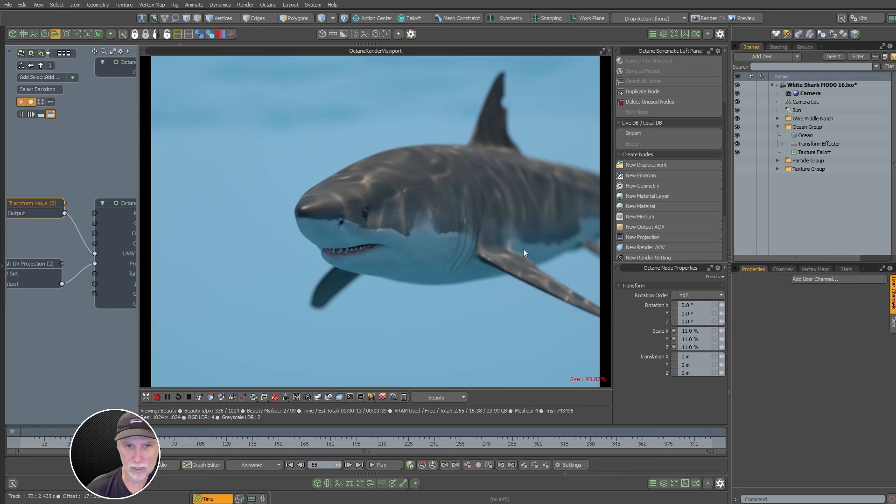
- Try Octane camera apertures of 1.0 and 10.0, then set the aperture back to 8.0 and close the camera settings
left_click(307, 397)
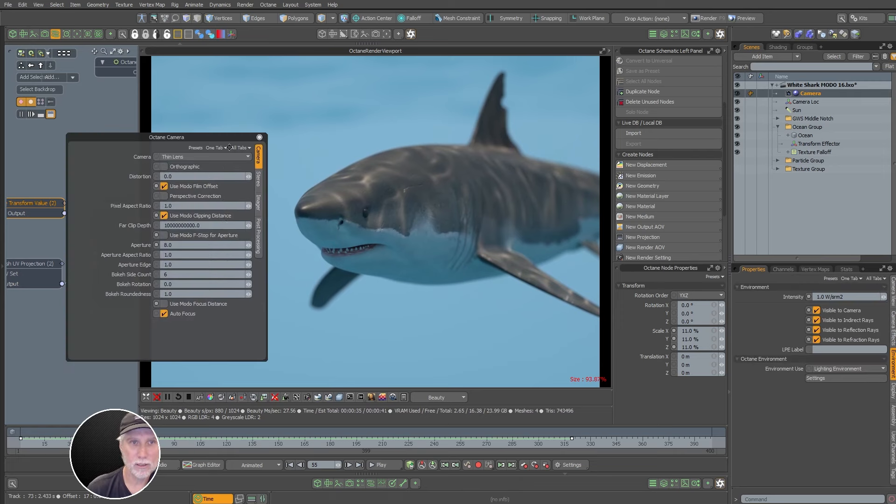
left_click(191, 243)
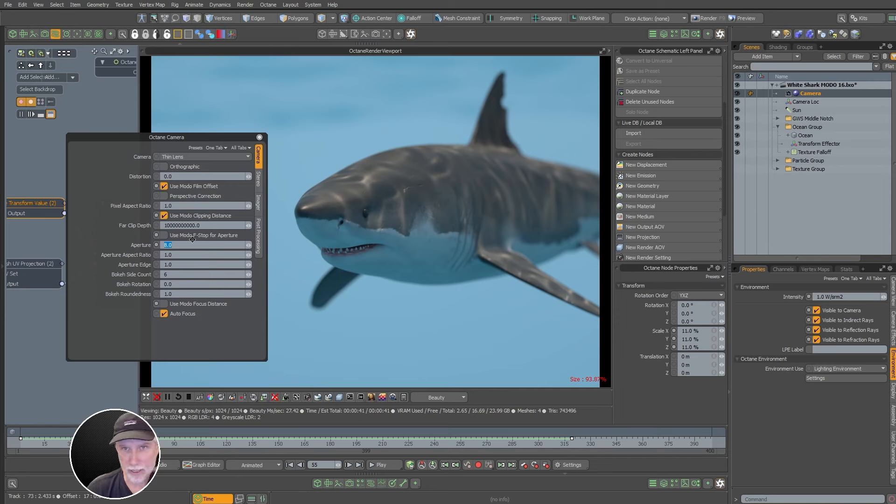
key("Return")
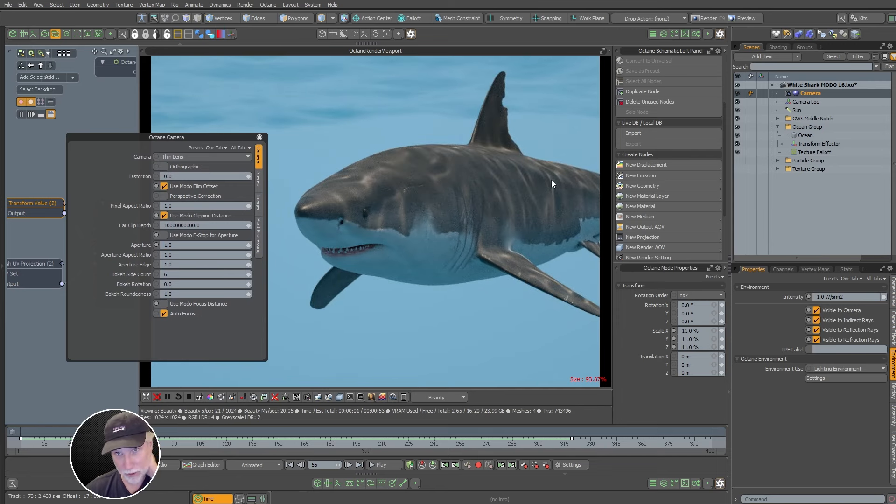
left_click(198, 243)
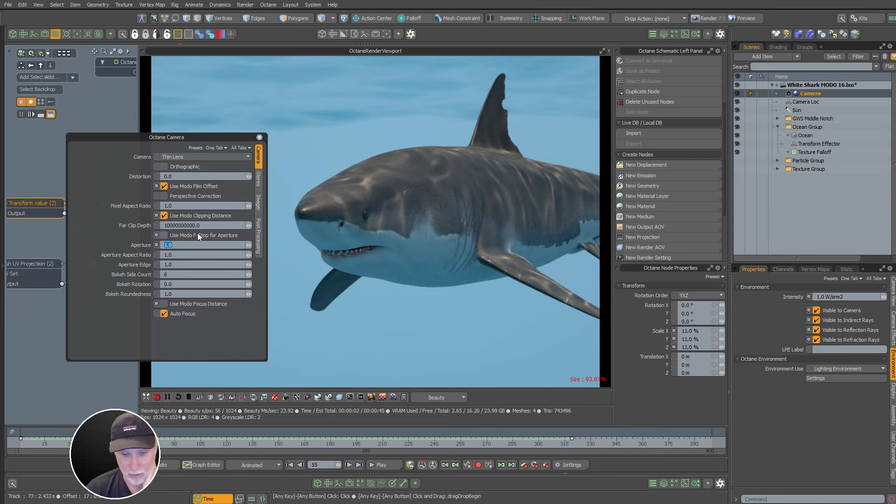
type("10")
key("Return")
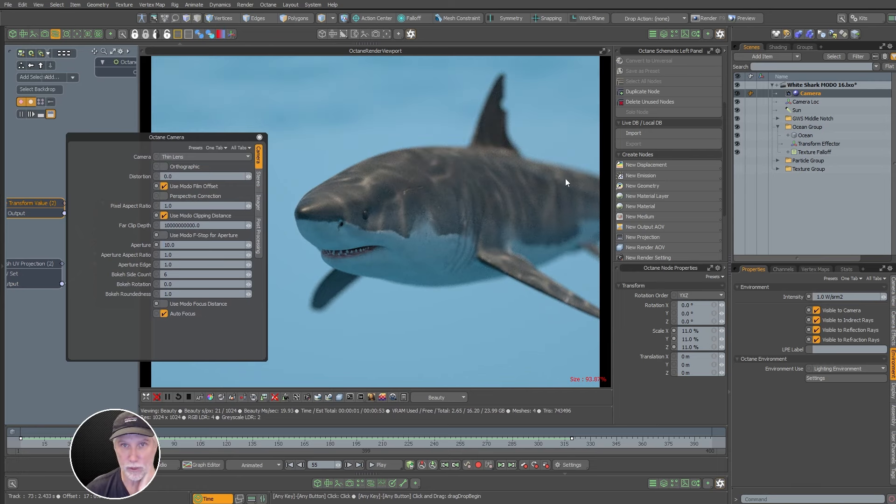
left_click_drag(179, 245, 129, 244)
type("8")
key("Return")
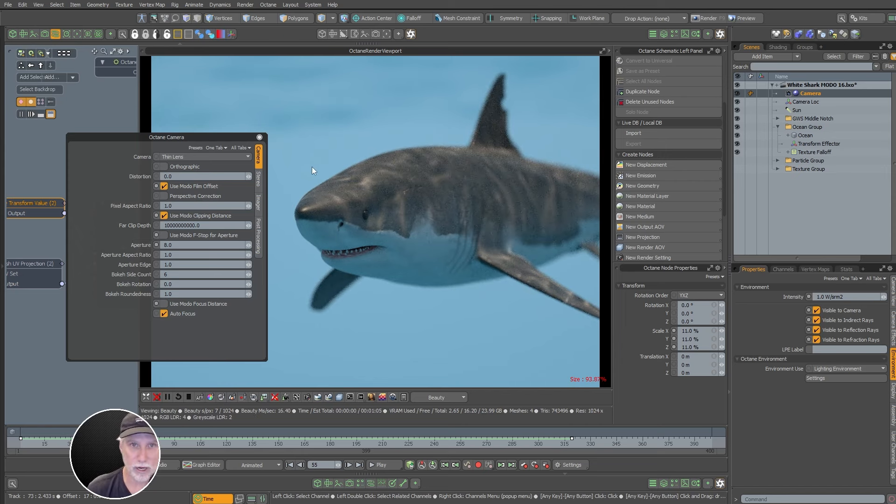
left_click(338, 156)
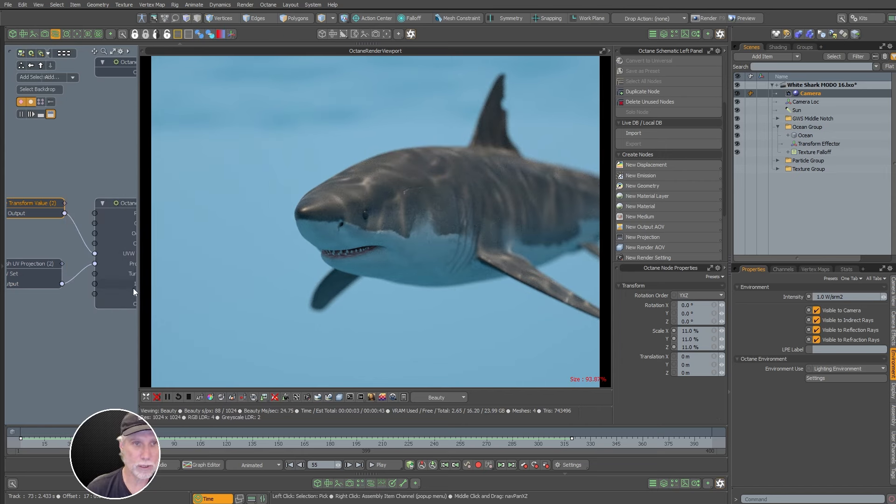
- Widen the node schematic and switch it to the Background Fog Setup workspace
left_click_drag(139, 290, 219, 289)
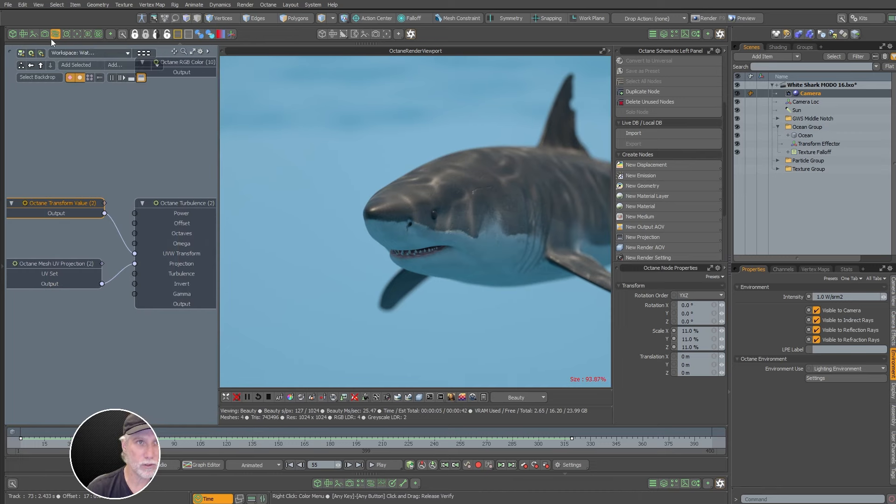
left_click(82, 52)
mouse_move(82, 63)
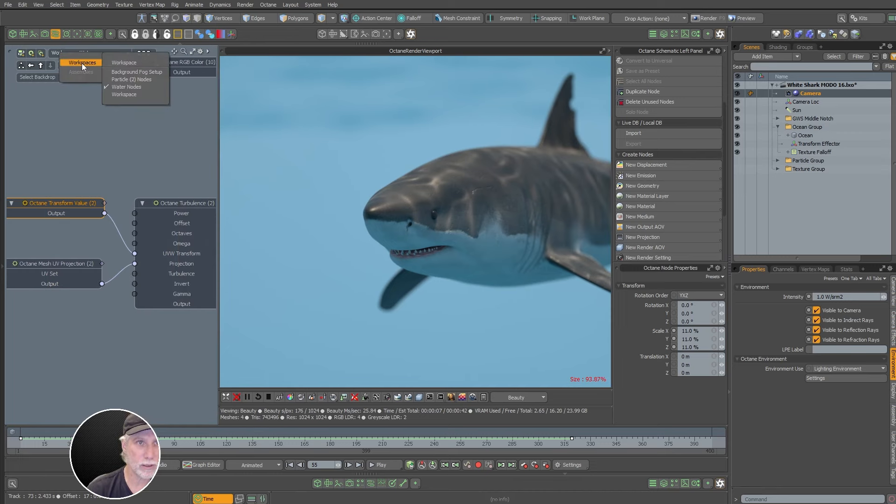
left_click(140, 94)
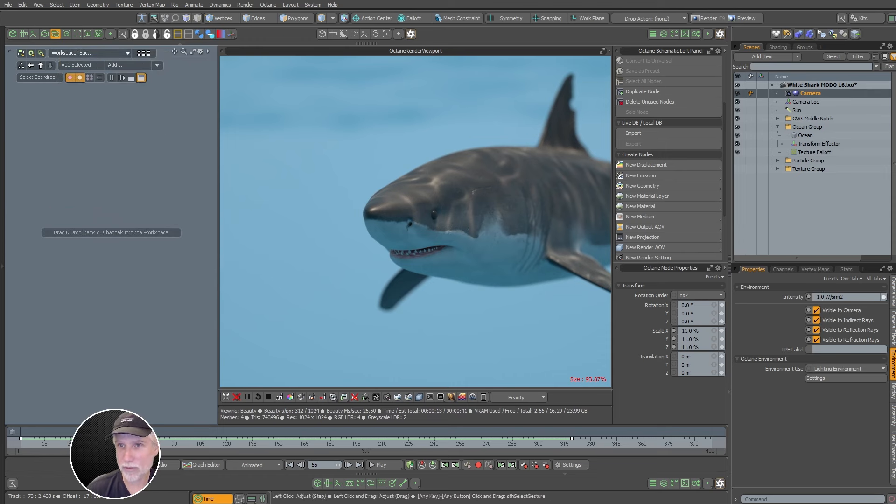
- Filter the Camera's channels by "post" and add its Post Volume Effects (Octane) channel to the fog workspace
left_click(789, 270)
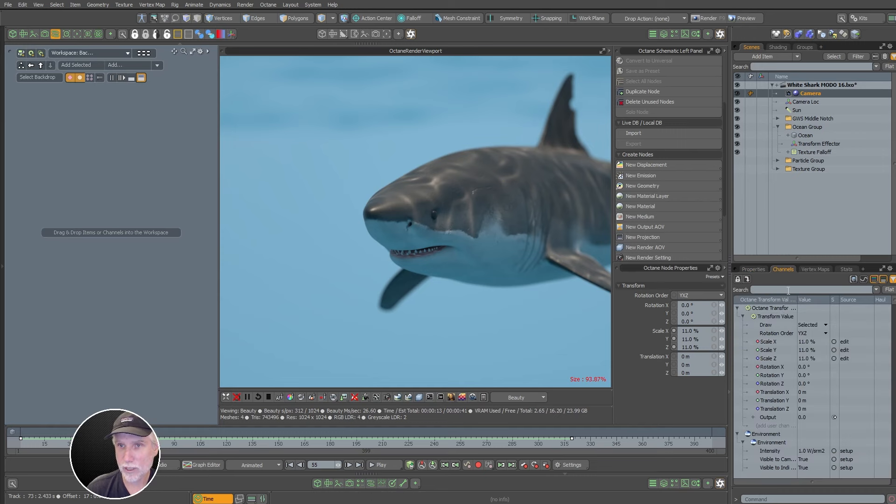
key("Escape")
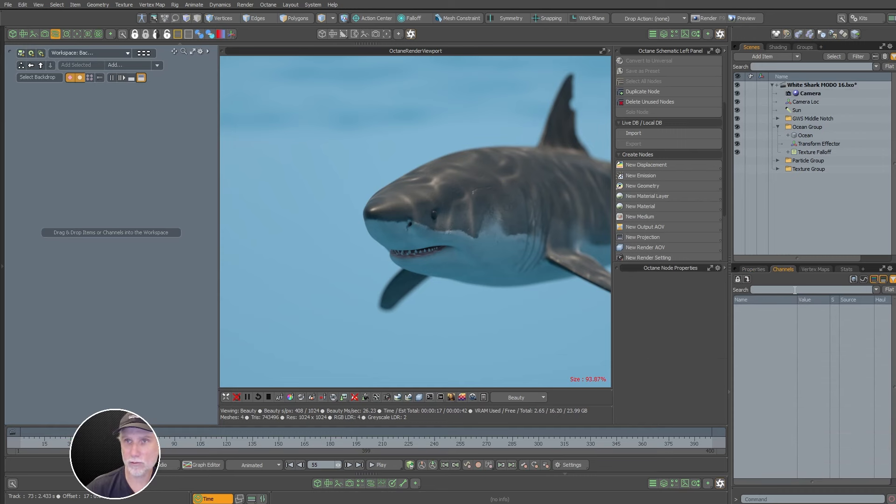
left_click(808, 93)
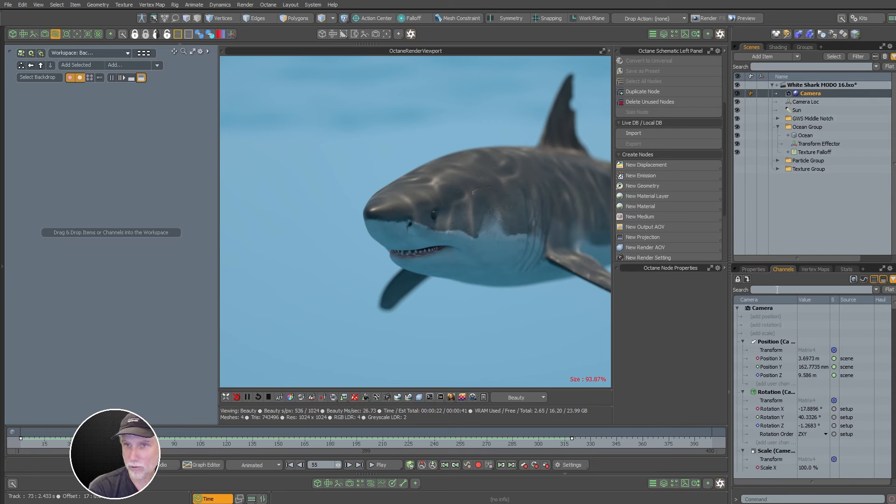
type("post")
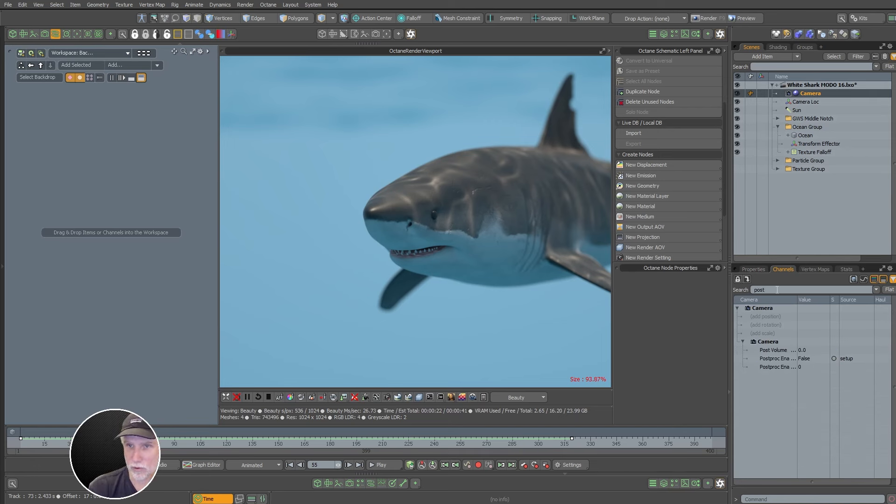
left_click_drag(797, 300, 839, 300)
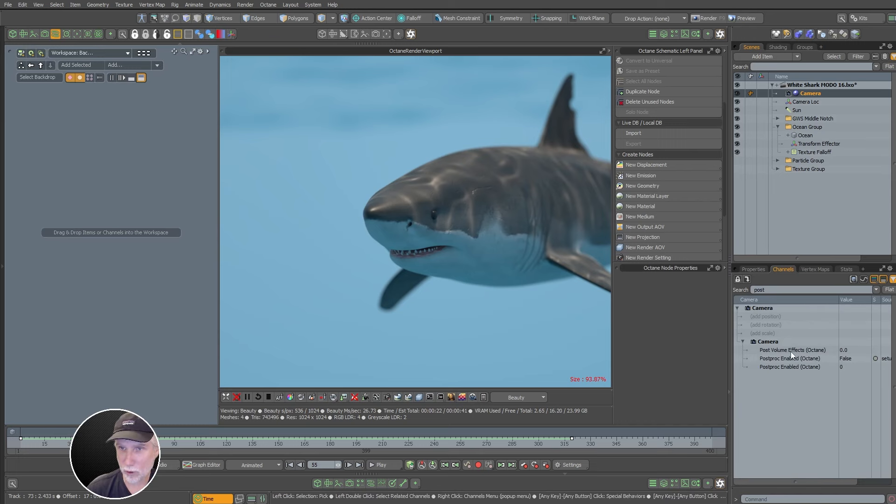
left_click_drag(797, 349, 96, 273)
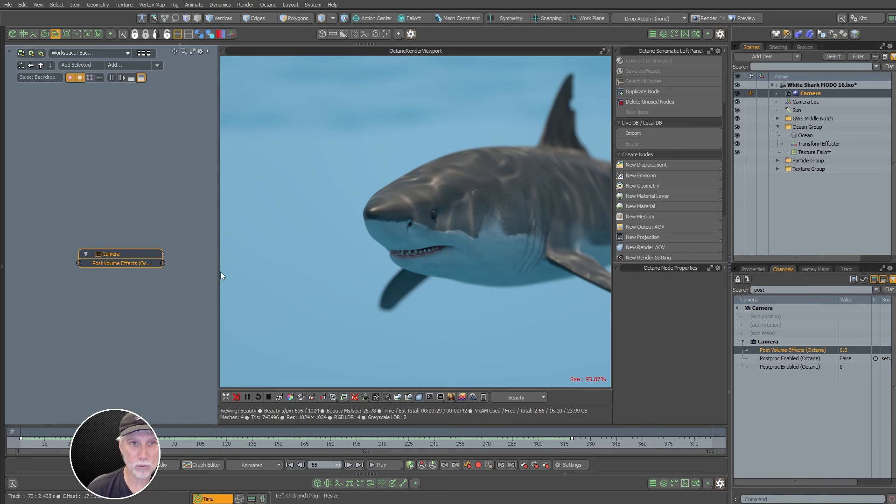
left_click_drag(218, 272, 238, 272)
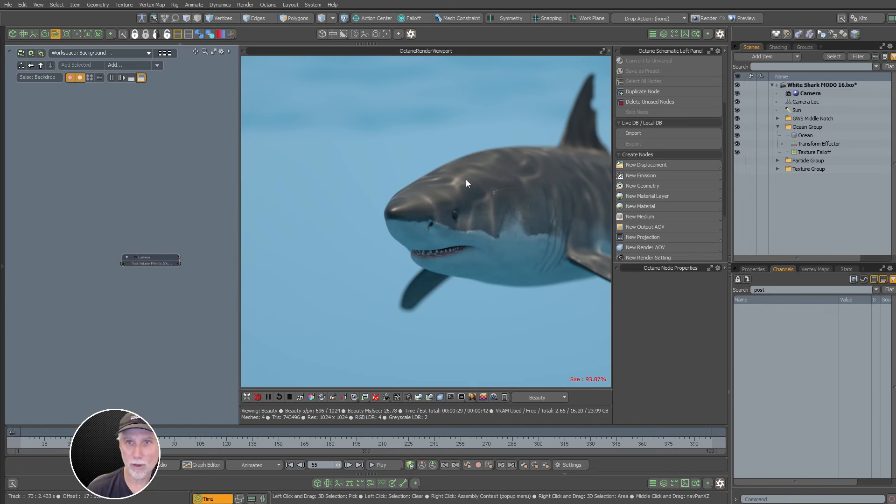
- Create a Post Volume Effects render setting node and arrange it with the RGB Color node feeding its Base Fog Color
left_click(654, 268)
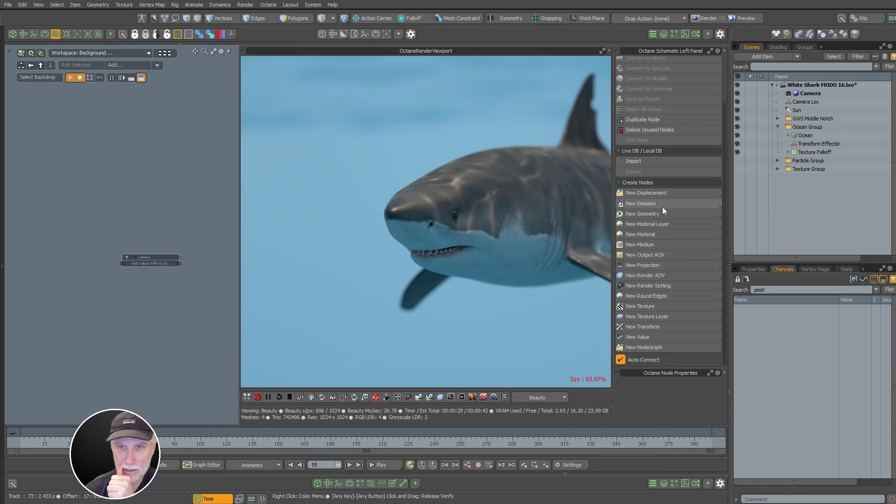
left_click(664, 287)
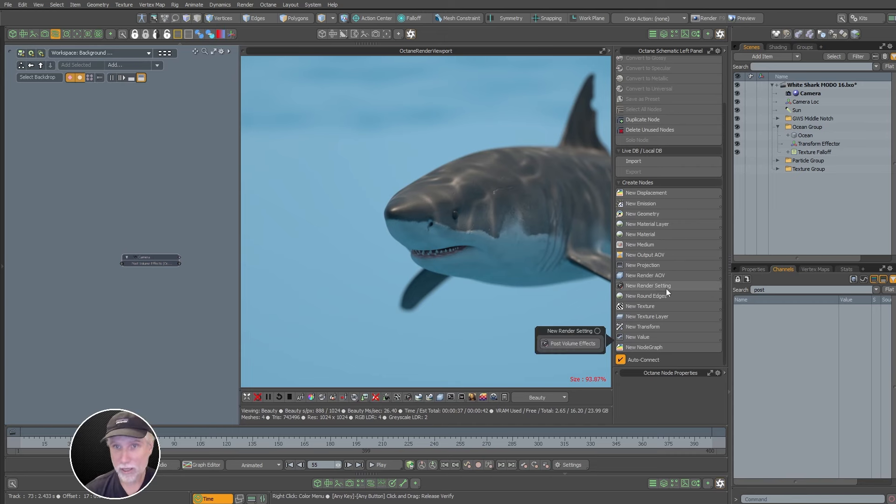
left_click(565, 342)
left_click_drag(155, 234, 187, 232)
left_click_drag(186, 232, 203, 224, "ctrl+alt")
left_click_drag(108, 173, 56, 279, "ctrl+alt")
left_click(66, 273)
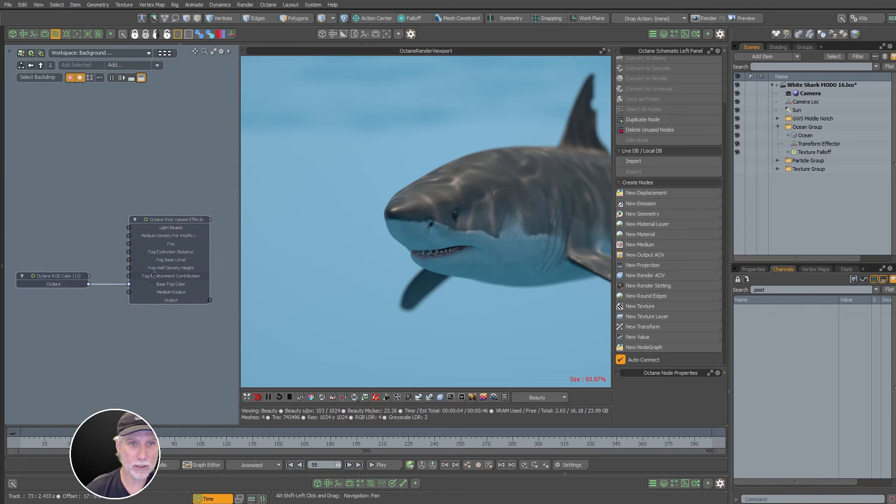
- Connect the Post Volume Effects node's Output to the Camera's Post Volume Effects channel
left_click_drag(154, 275, 62, 271, "alt+shift")
left_click_drag(149, 296, 186, 294, "ctrl+alt")
left_click_drag(99, 297, 148, 284)
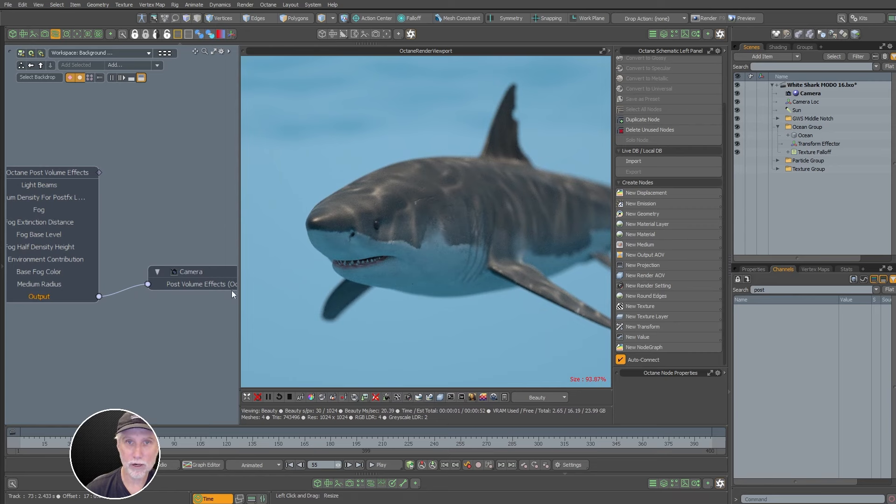
left_click_drag(232, 291, 187, 298, "ctrl+alt")
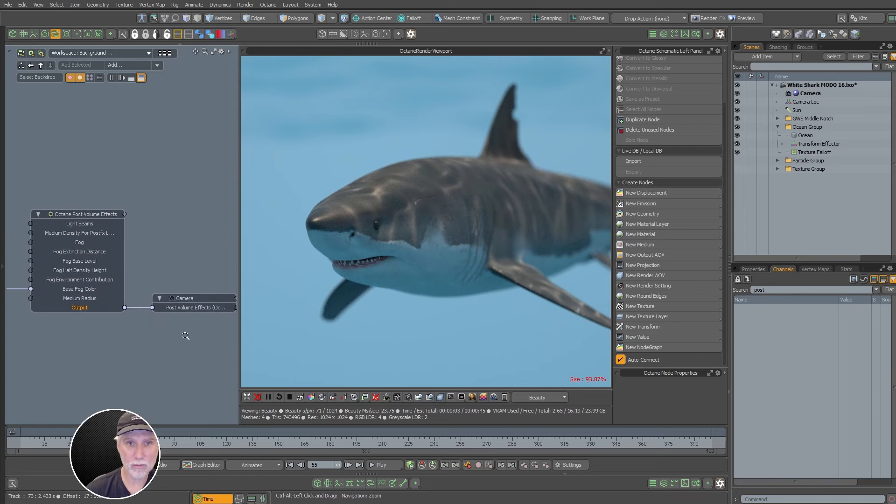
left_click_drag(185, 336, 178, 335, "ctrl+alt")
- Enable Postproc in the Octane camera's post-processing settings and close the settings
left_click(409, 398)
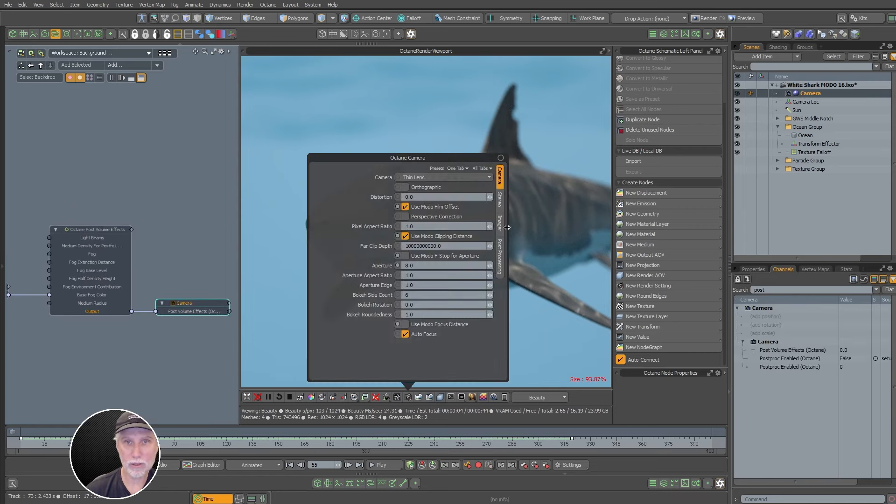
left_click(500, 259)
left_click_drag(448, 157, 248, 124)
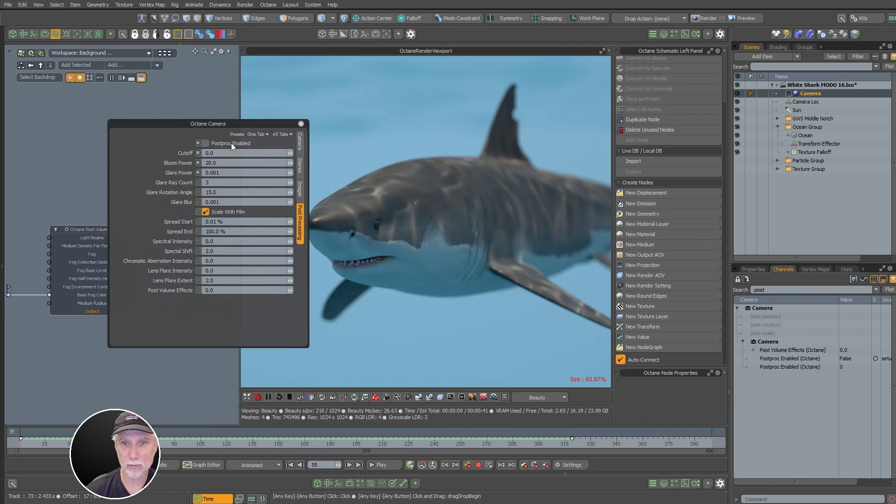
left_click_drag(236, 125, 153, 109)
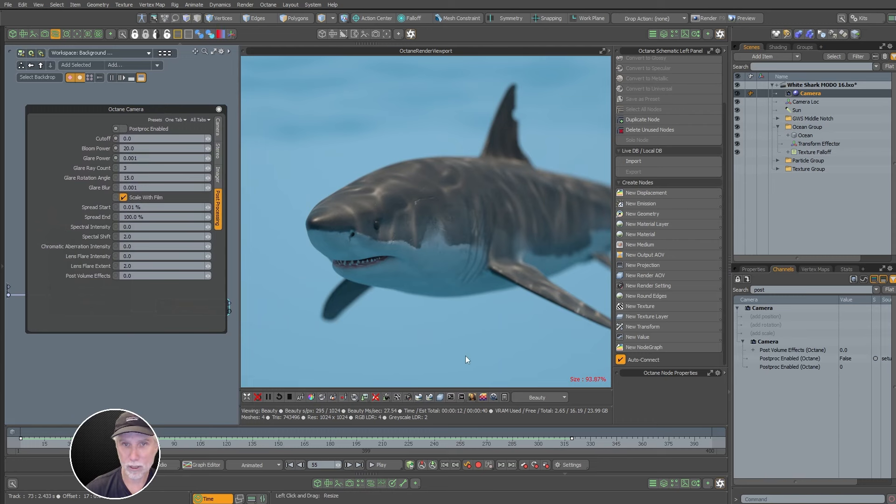
scroll(470, 357, "down", 3)
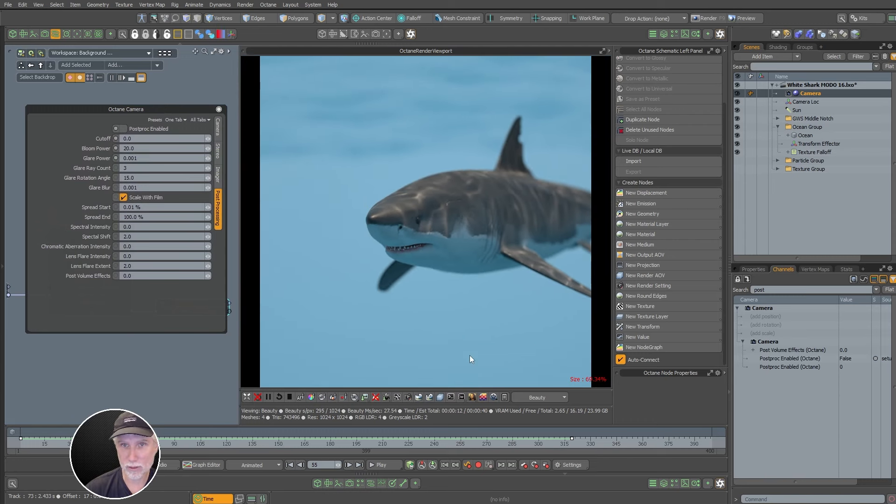
left_click(149, 129)
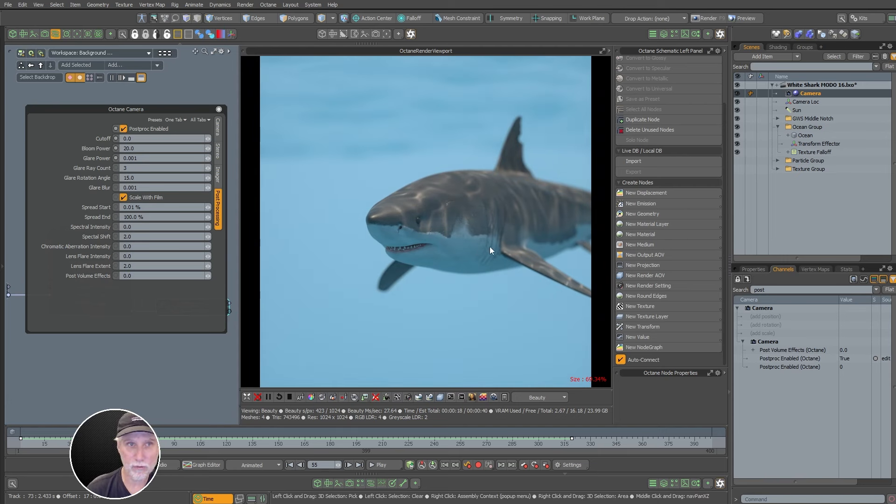
left_click(217, 110)
- Close the camera settings, enable Fog on the Post Volume Effects node and set its Fog Extinction Distance to 100
left_click(116, 228)
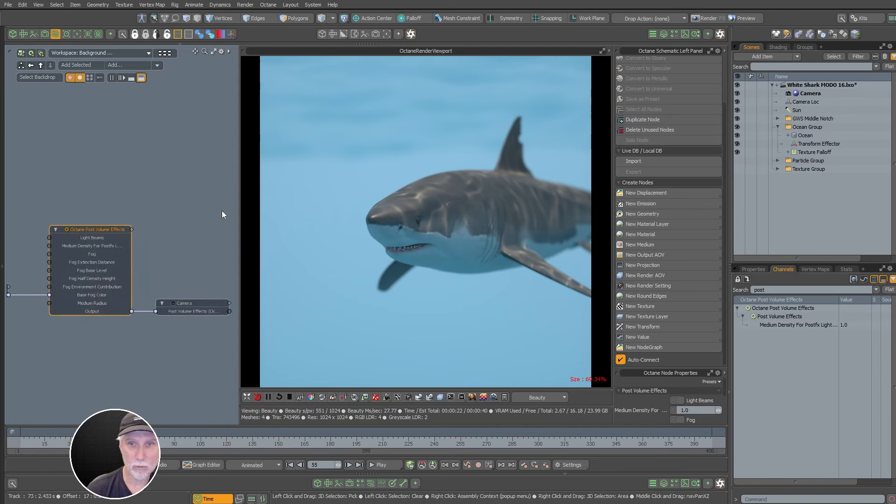
left_click_drag(668, 368, 665, 249)
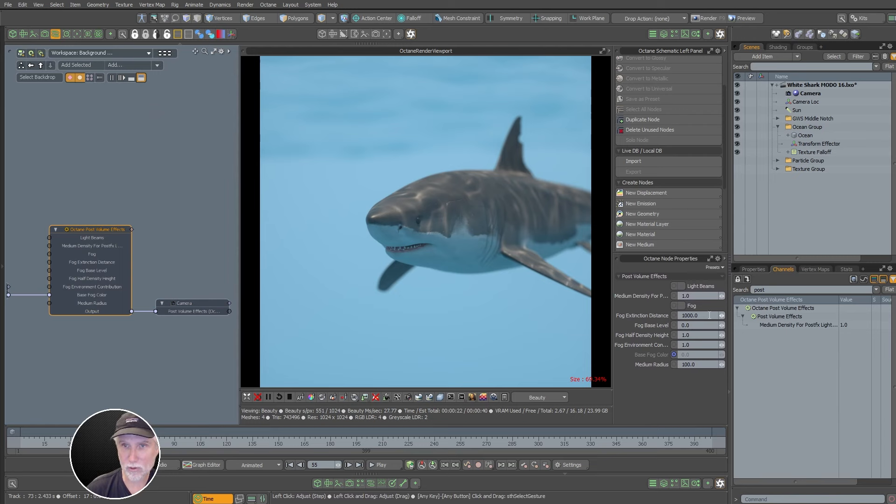
left_click(692, 306)
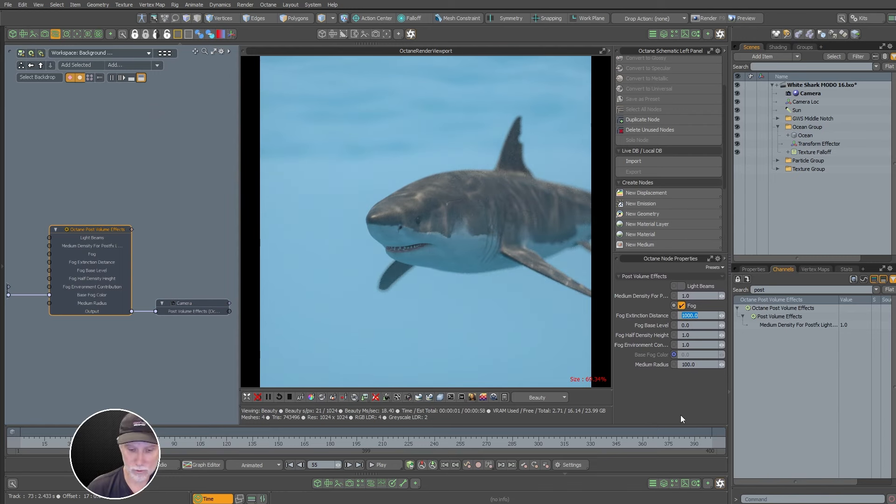
type("100")
key("Return")
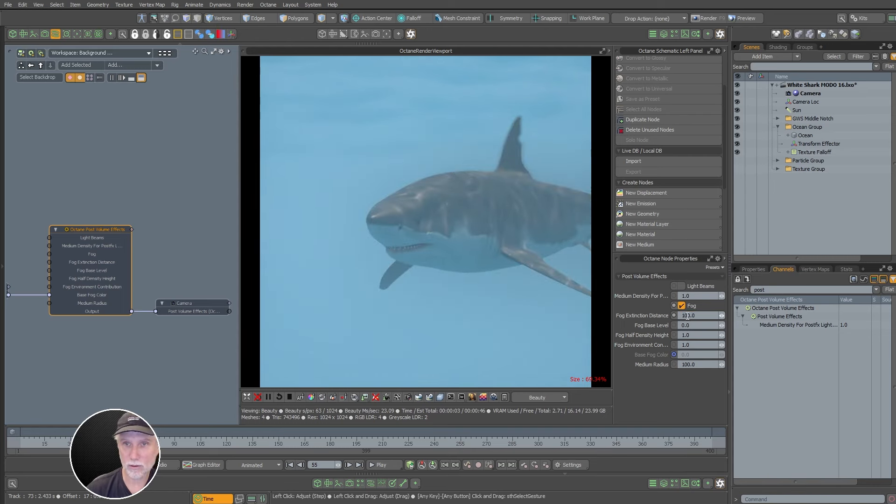
- Try a Fog Extinction Distance of 5 on the Post Volume Effects node, and settle it at 150
double_click(688, 316)
type("5")
key("Return")
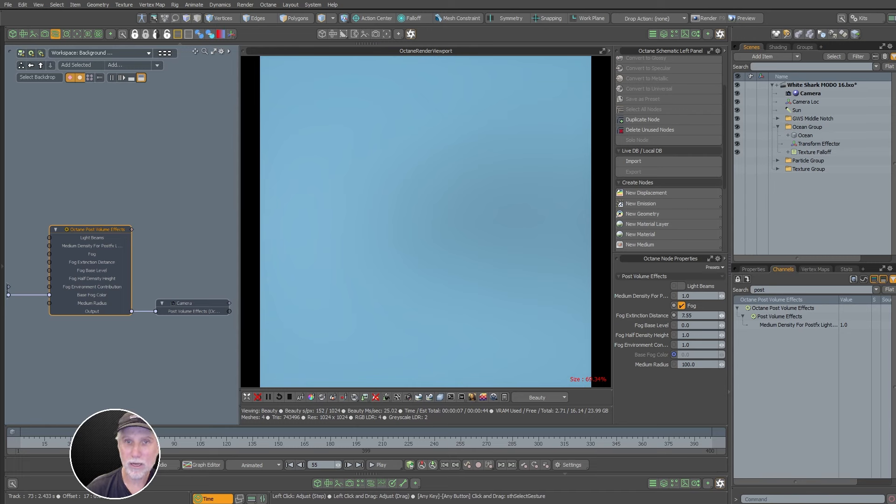
left_click_drag(721, 316, 745, 315)
left_click(706, 316)
key("Return")
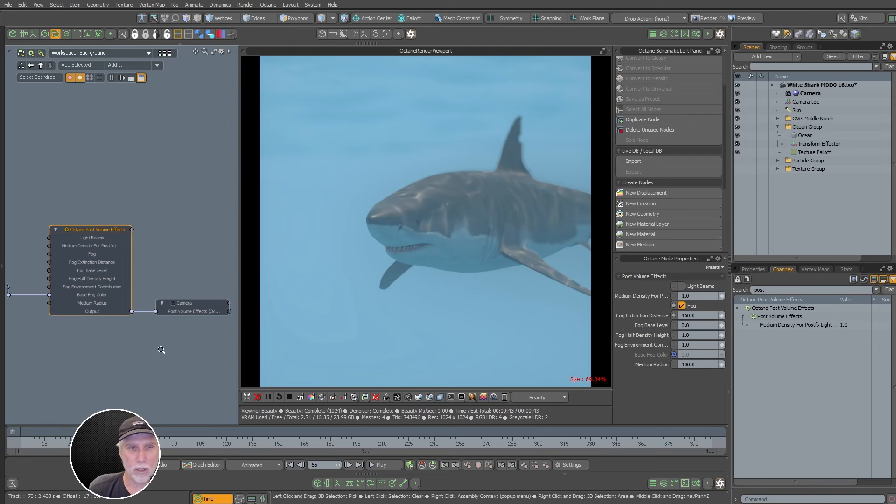
- Expand the Particle Group in the item list and show the 3D perspective view in place of the node schematic
scroll(157, 356, "down", 3)
left_click_drag(140, 359, 133, 333, "alt")
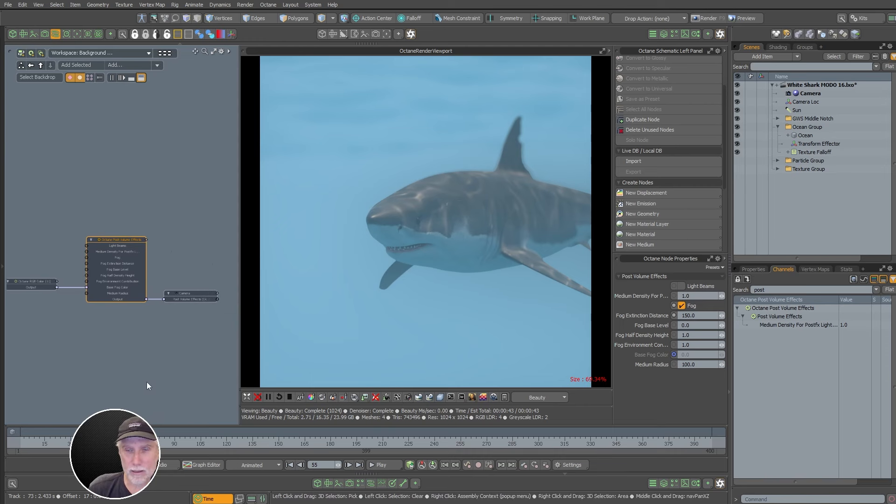
left_click(148, 383)
left_click(778, 160)
left_click(13, 34)
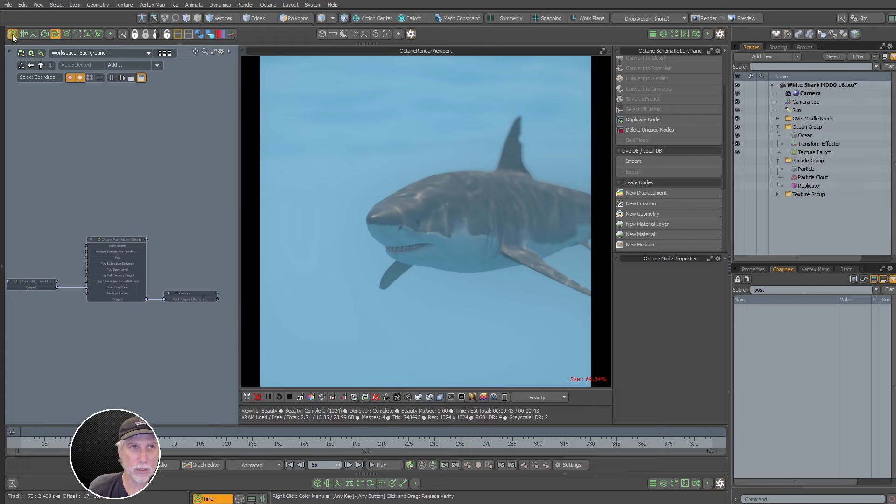
key("ctrl+space")
left_click(163, 253)
left_click_drag(164, 250, 132, 216, "alt")
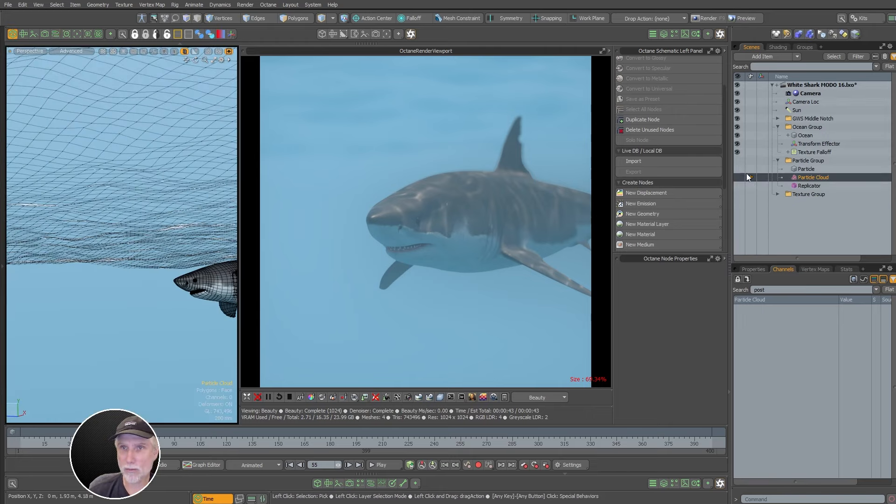
- Make the Particle Group visible so its particles fill the water around the shark
left_click(802, 186)
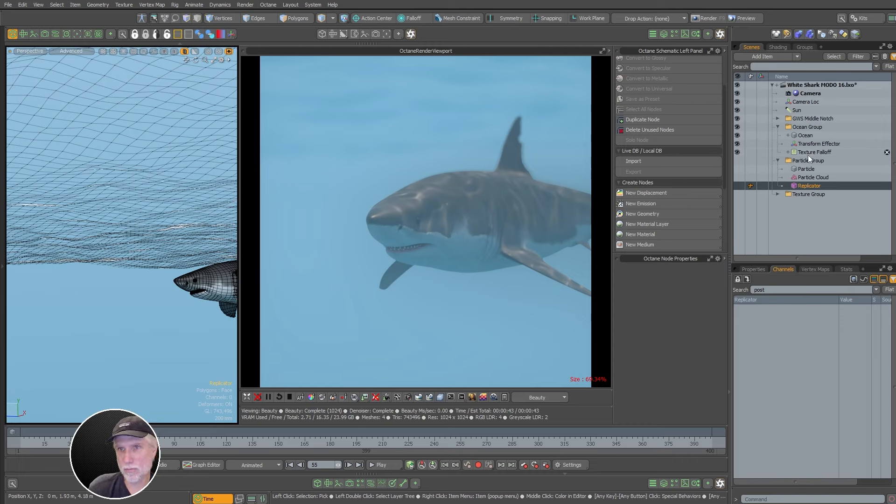
left_click(760, 161)
left_click(737, 161)
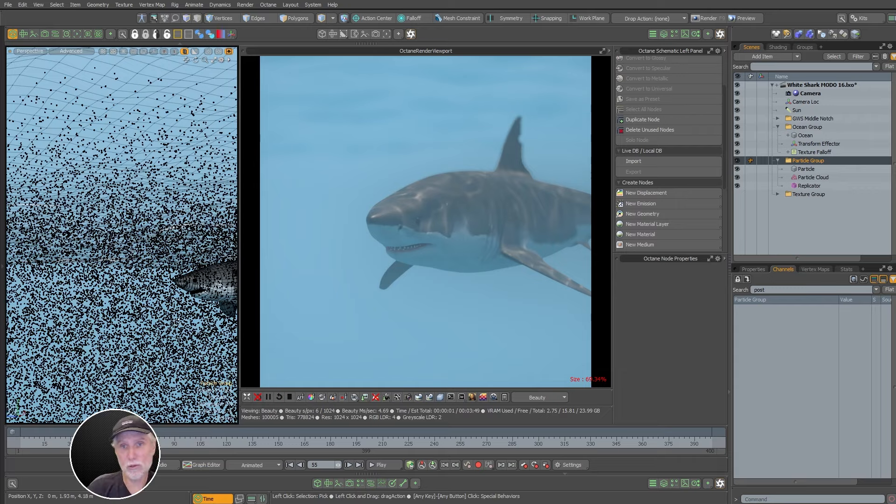
left_click_drag(177, 322, 177, 323, "alt")
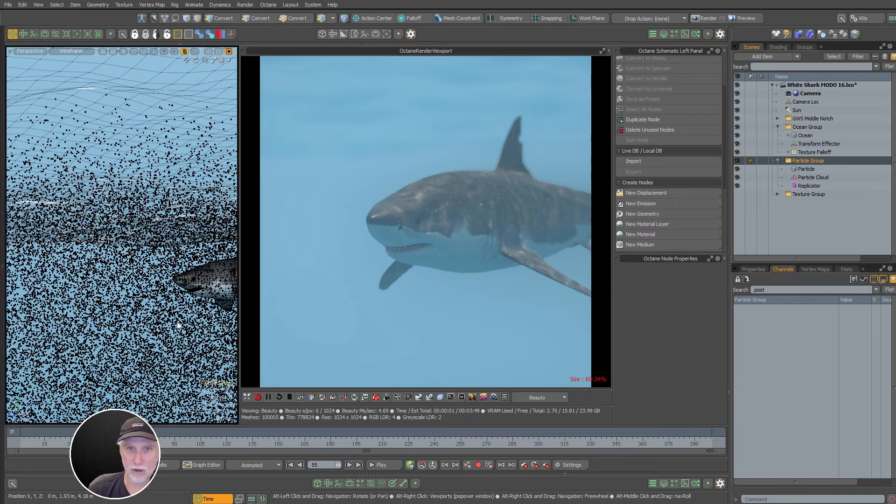
left_click(177, 326)
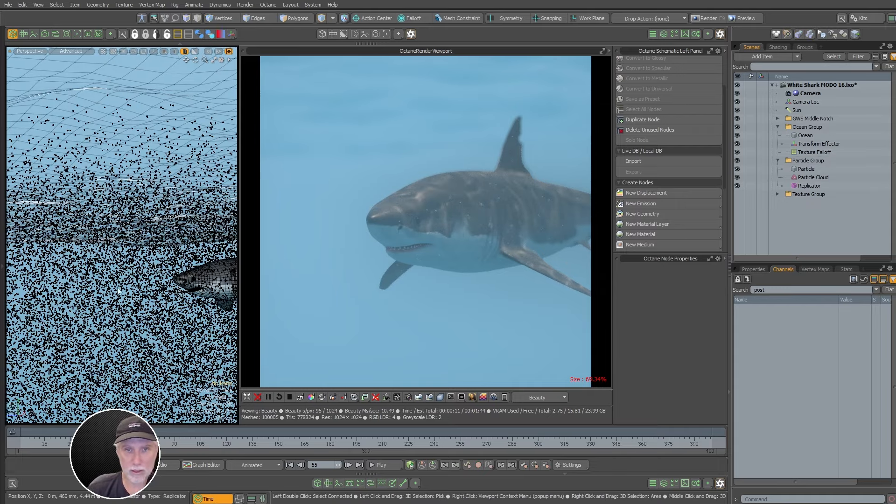
- Return to the fog workspace's node schematic, select the Post Volume Effects node and widen its properties area
left_click(55, 34)
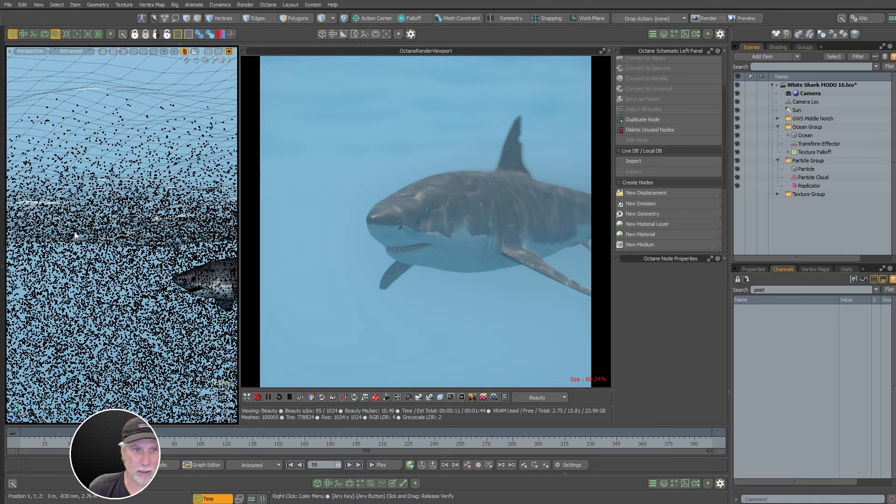
left_click_drag(109, 285, 179, 213, "alt")
left_click(182, 176)
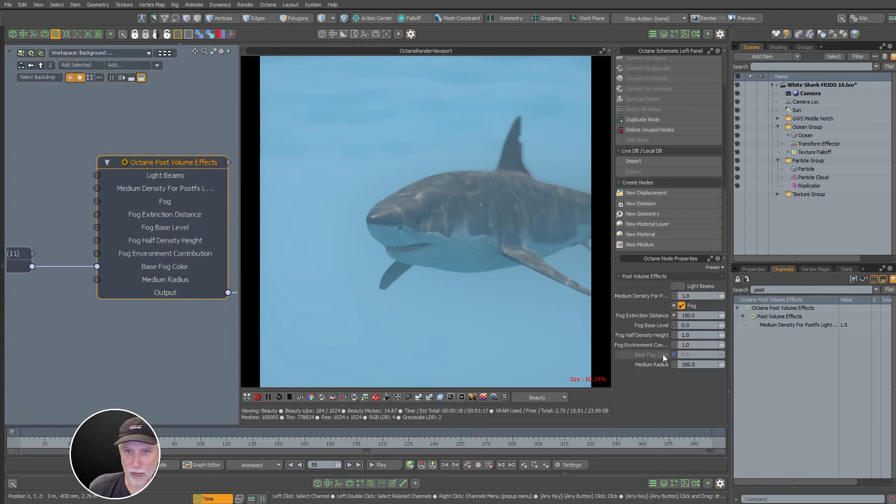
left_click_drag(611, 337, 561, 337)
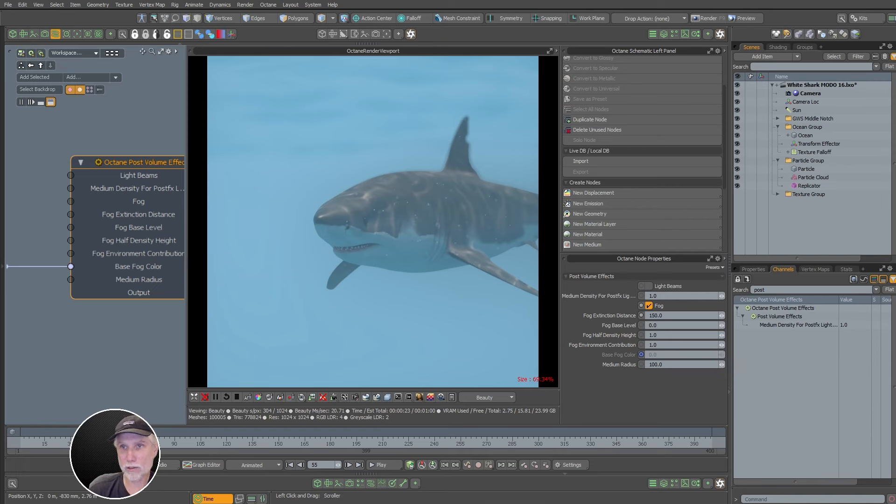
- Show the Environment Material's properties from the Shader Tree to examine its gradient colors
left_click(753, 270)
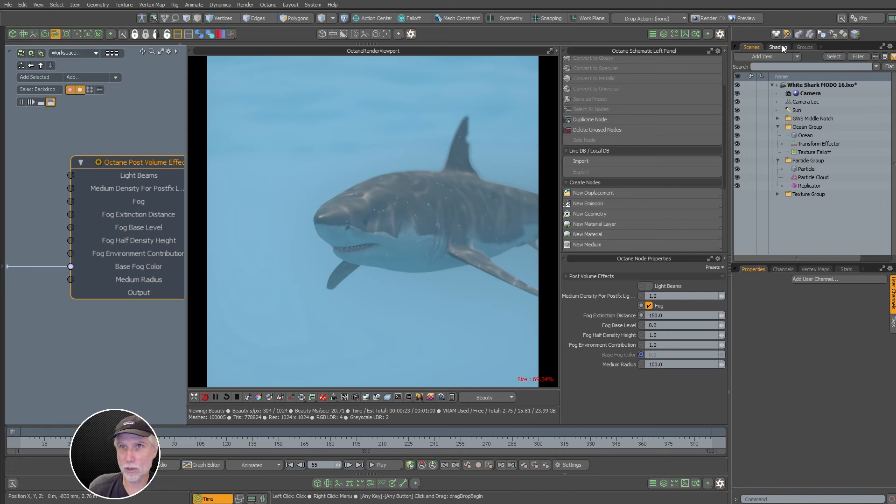
left_click(780, 47)
left_click(818, 211)
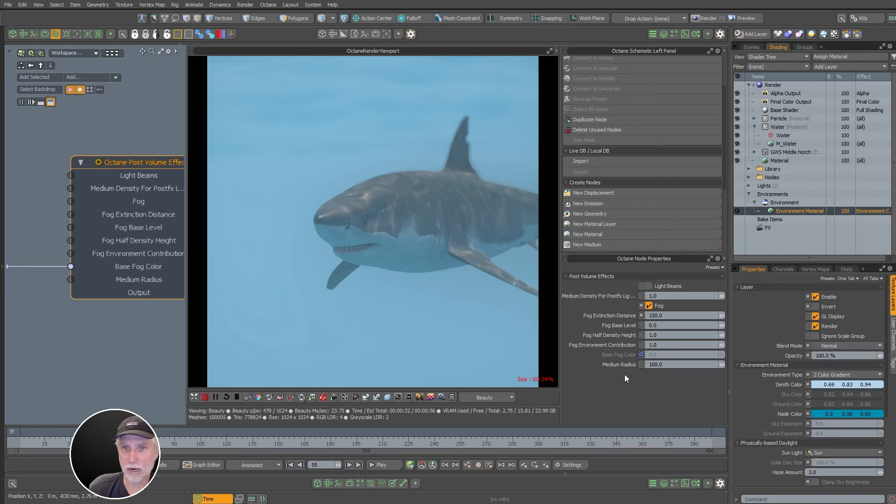
- Set the RGB Color node feeding the Base Fog Color to a saturated magenta
left_click(162, 345)
scroll(129, 233, "down", 2)
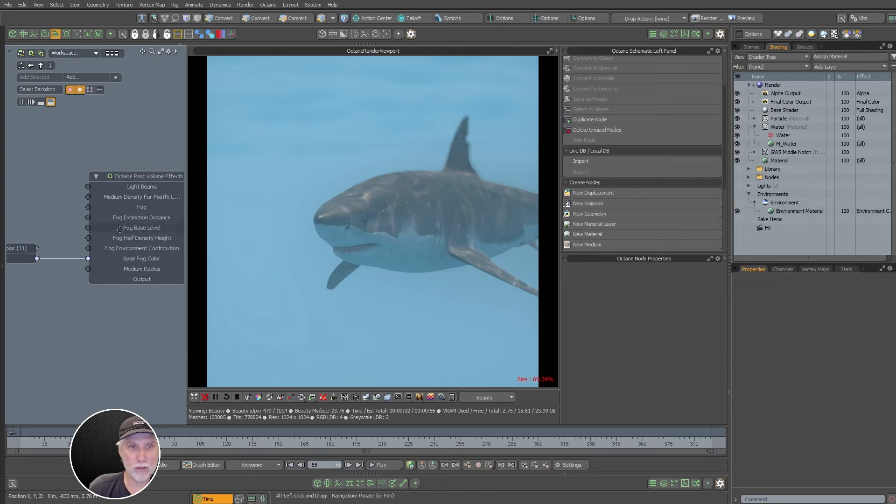
middle_click_drag(94, 238, 161, 235)
left_click(66, 244)
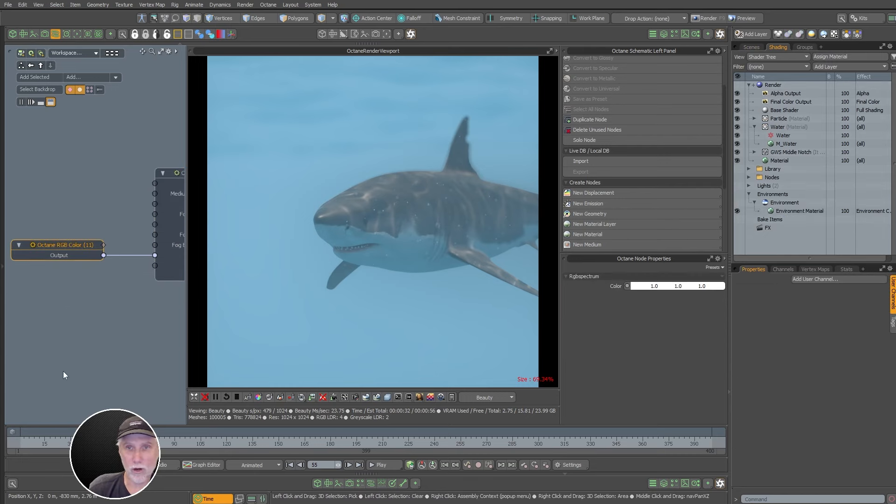
left_click(663, 289)
left_click(466, 230)
left_click(104, 389)
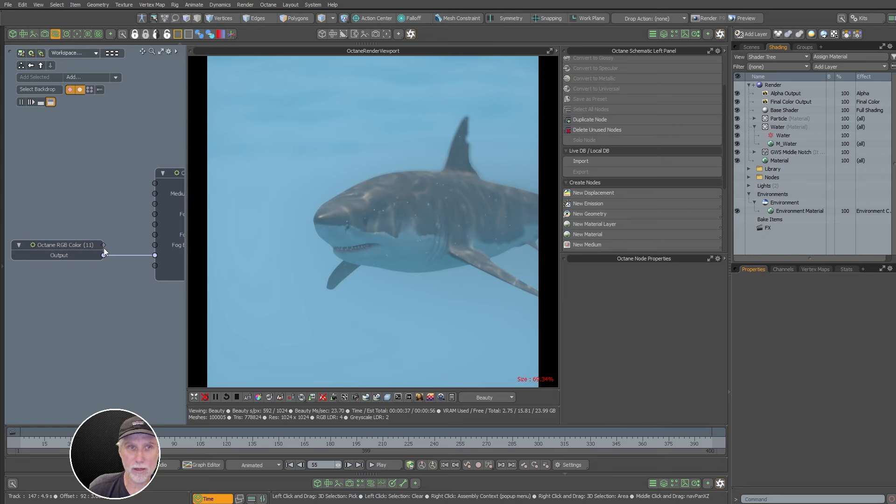
- Try a Fog Environment Contribution of about 0.618 on the Post Volume Effects node, and set it back to 1.0
left_click(178, 172)
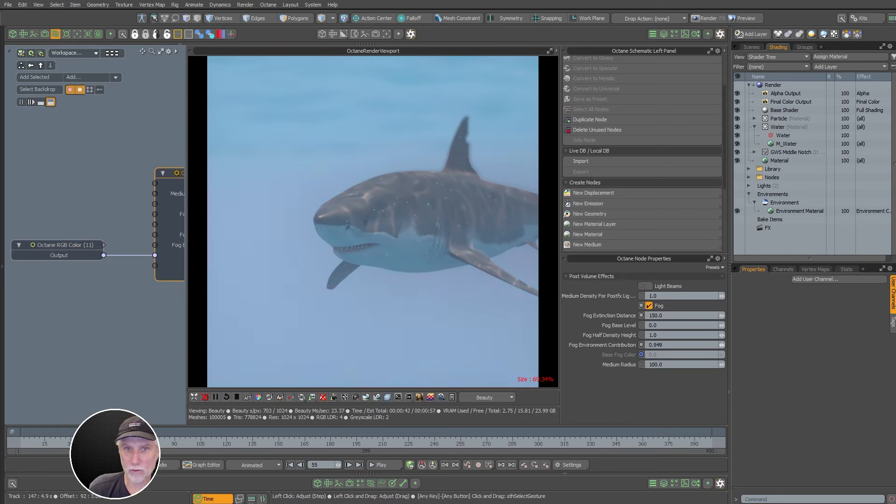
left_click_drag(722, 345, 700, 345)
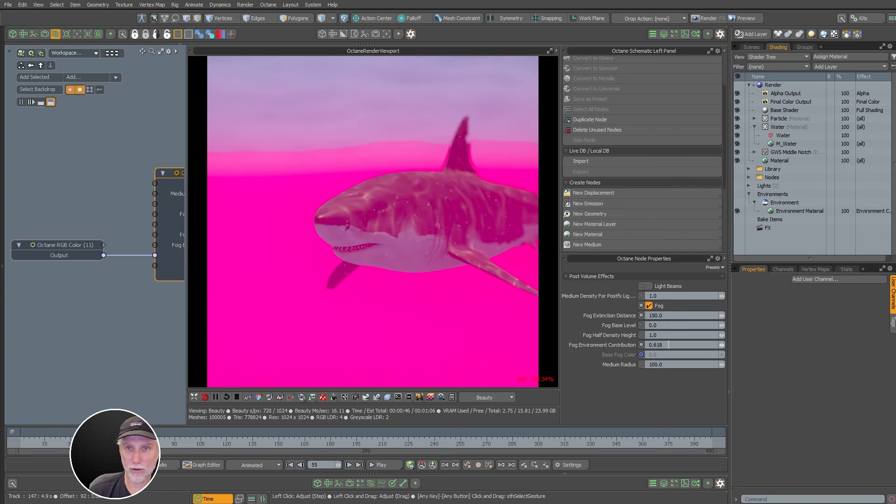
type("1")
key("Return")
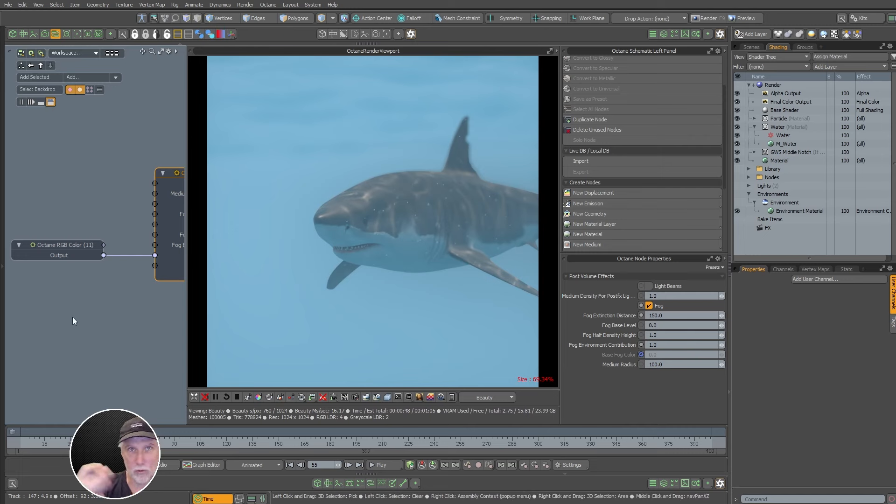
- Set the Octane daylight environment's Sun Intensity to 1.5 and close the environment settings
left_click_drag(120, 328, 22, 355, "alt+shift")
scroll(120, 336, "down", 3)
left_click_drag(120, 336, 87, 315, "alt+shift")
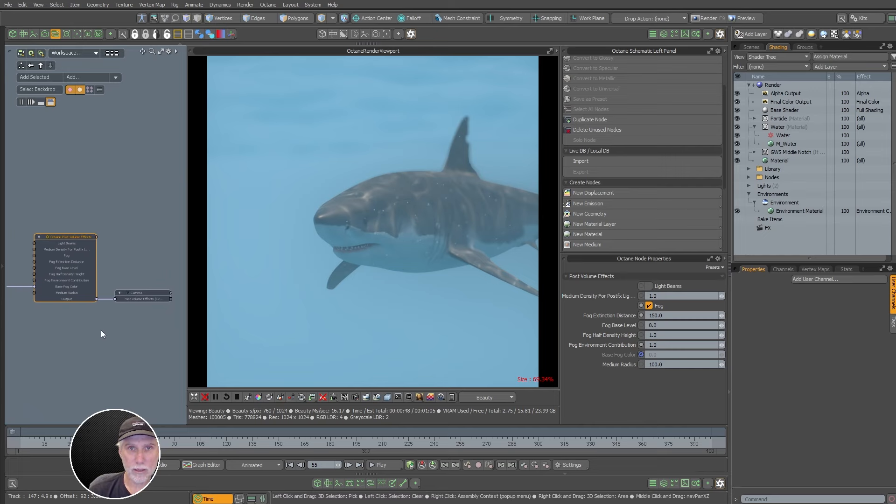
left_click(367, 397)
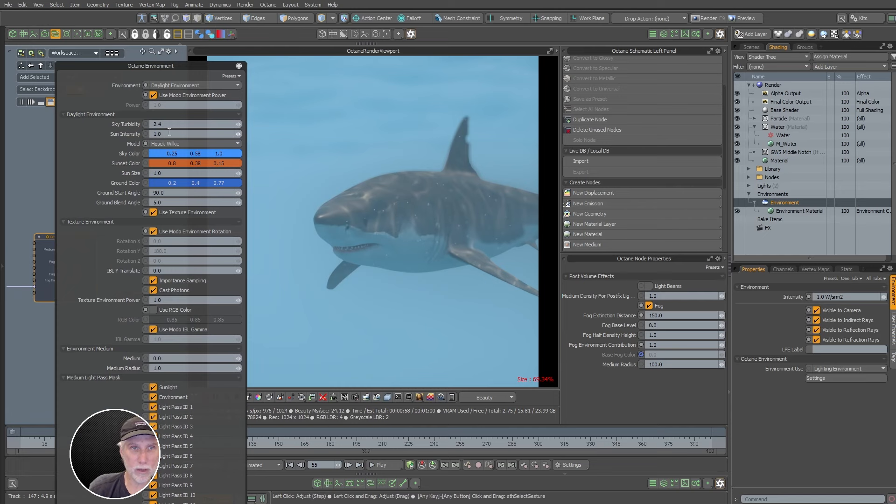
left_click(125, 135)
type("1.5")
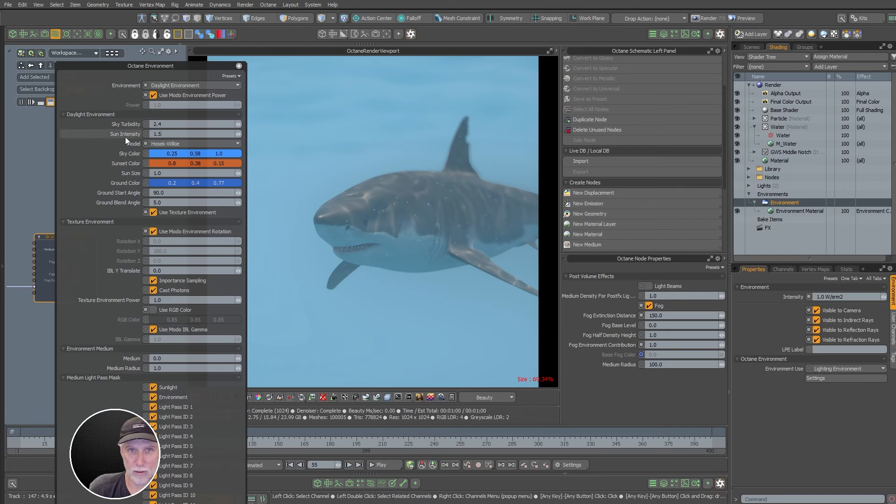
key("Return")
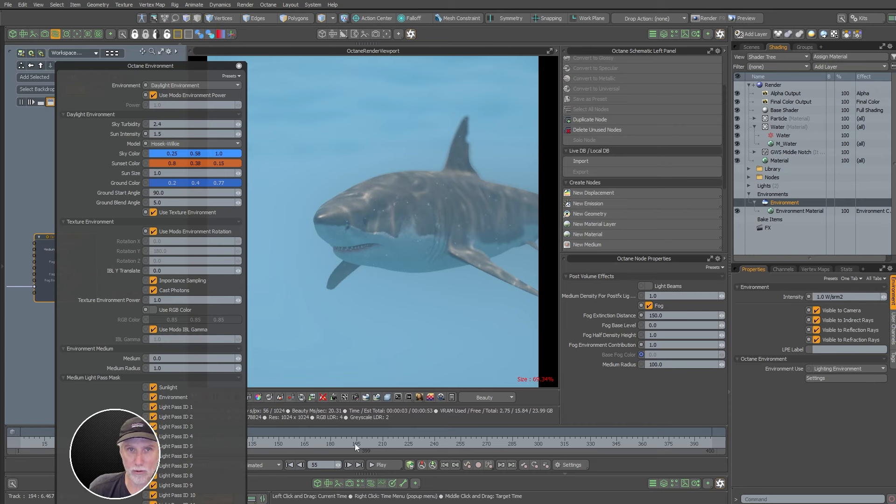
left_click(239, 67)
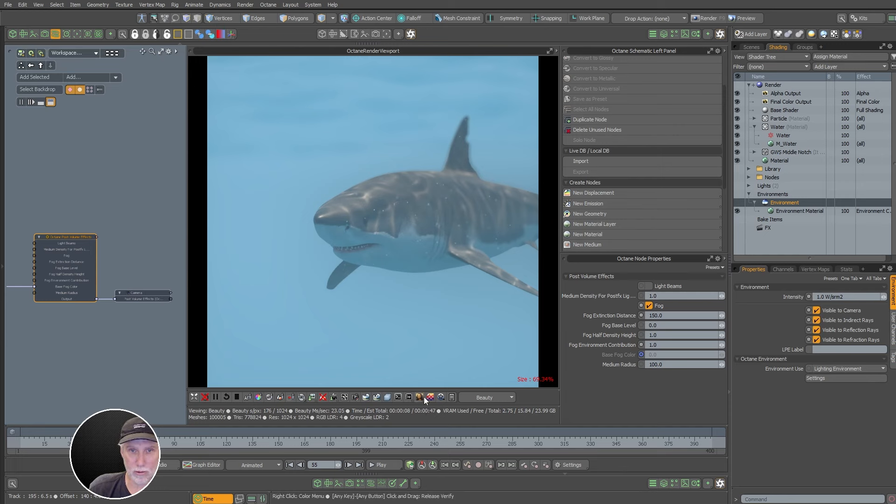
- Set the Octane camera's Spectral Shift to about 0.705 and Chromatic Aberration Intensity to about 0.402, and close its settings
left_click(355, 397)
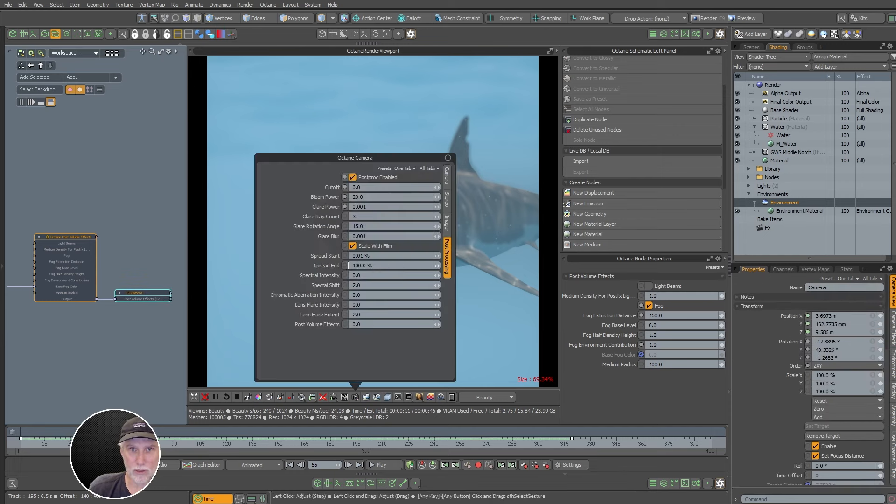
left_click_drag(397, 159, 186, 159)
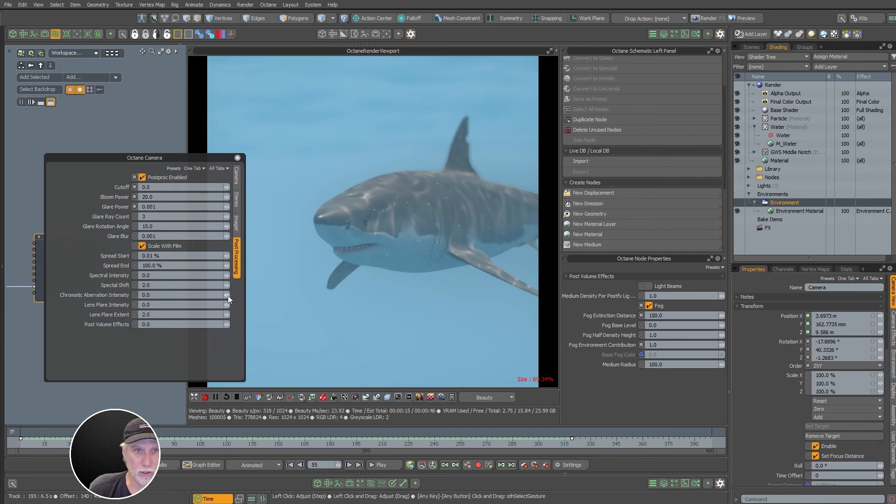
left_click_drag(227, 295, 234, 295)
left_click_drag(226, 295, 140, 284)
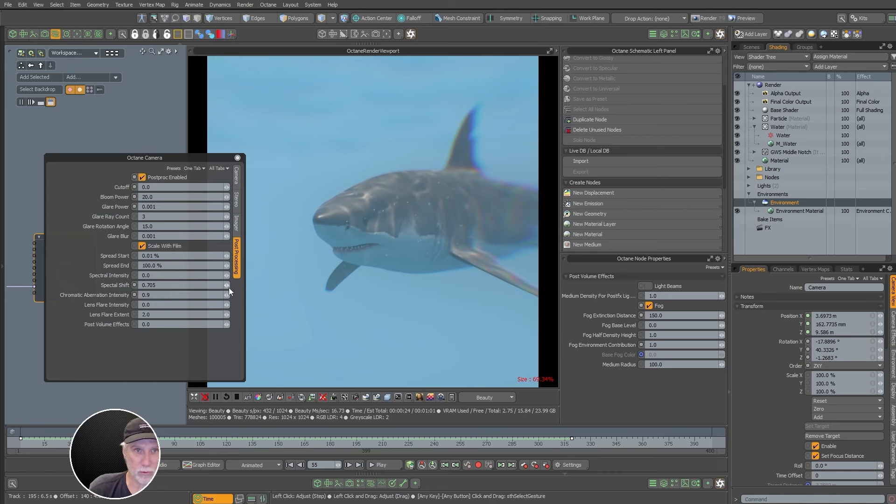
left_click_drag(226, 295, 205, 295)
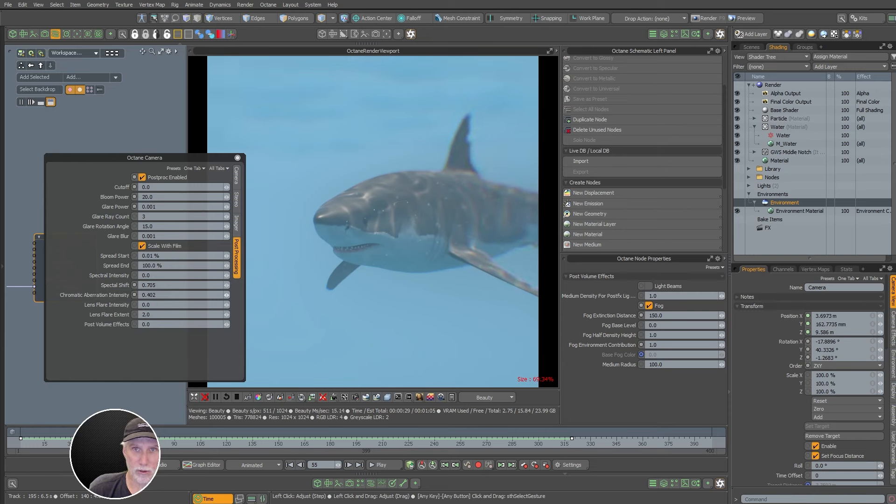
left_click(238, 157)
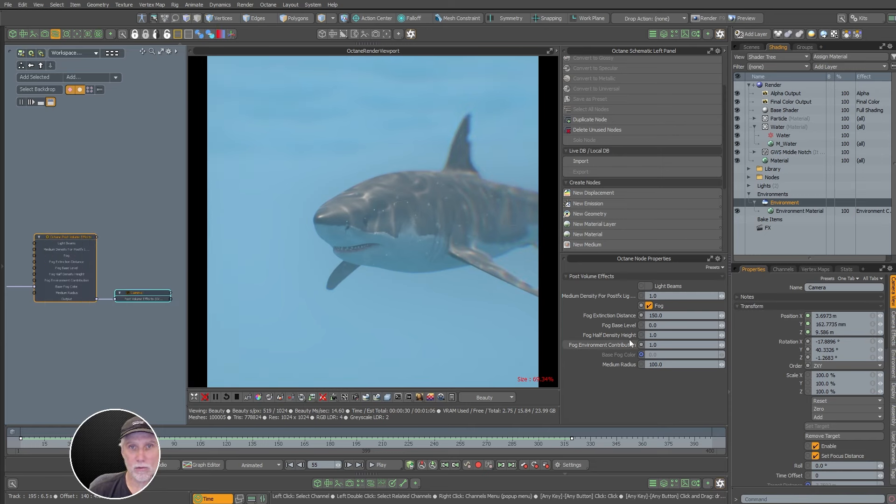
- Set the Dispersion Coefficient of the Water material's Octane Specular Material node to 0.1
left_click(790, 136)
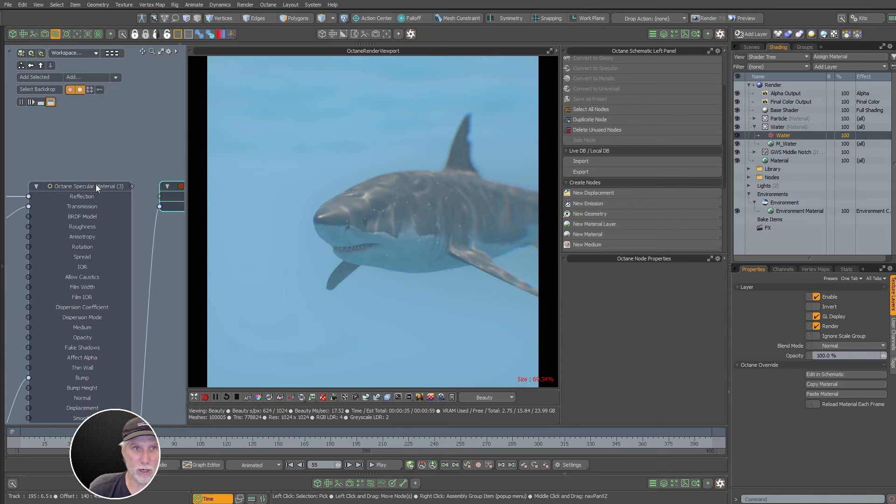
left_click(95, 186)
scroll(723, 325, "down", 3)
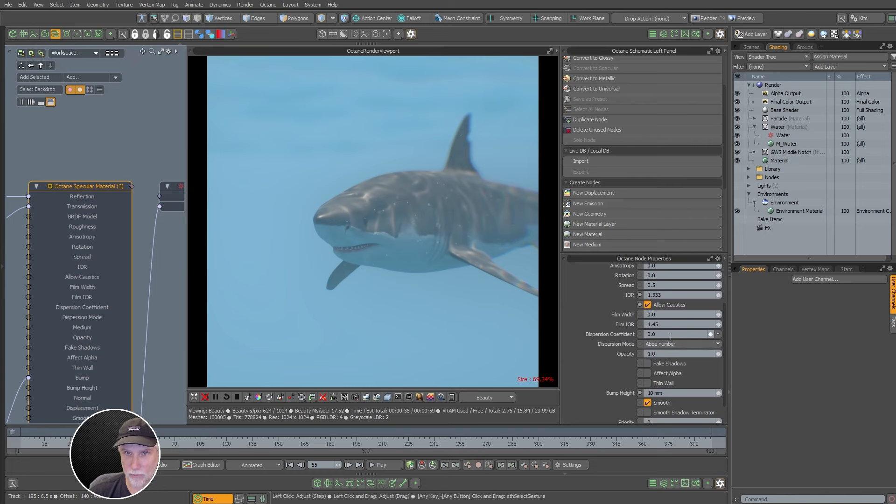
left_click(692, 333)
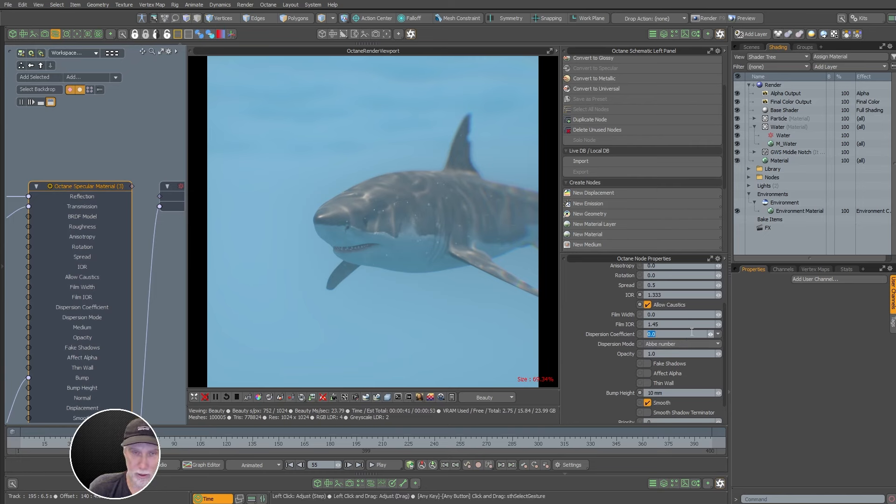
type("0.1")
key("Return")
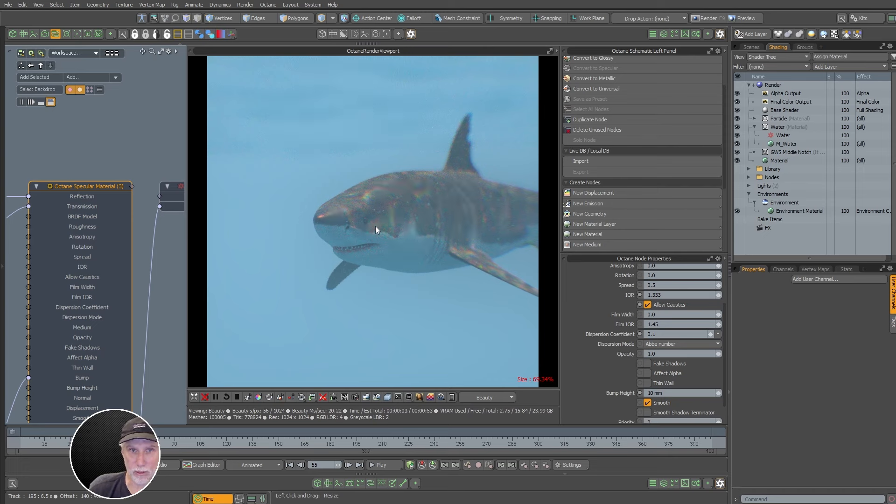
- Try Dispersion Coefficient values of 0.01, 0.001 and 0.002 on the water's specular material, and set it back to 0.0
left_click(663, 331)
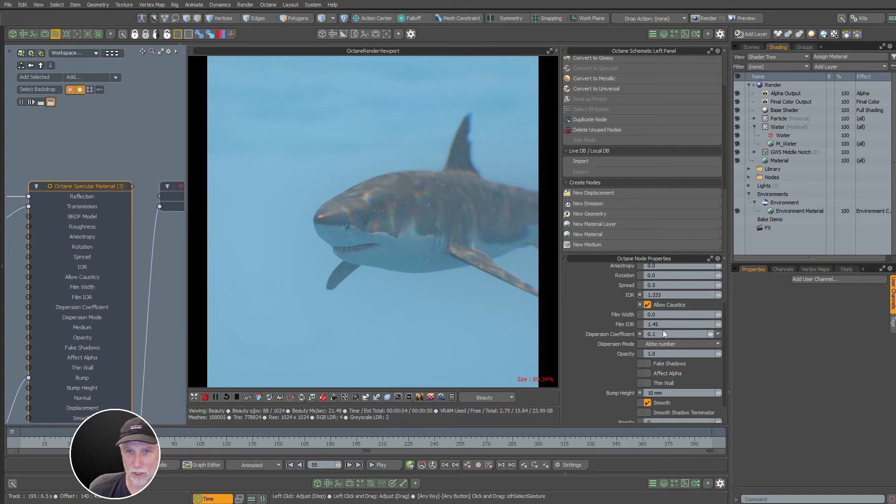
type(".01")
key("Return")
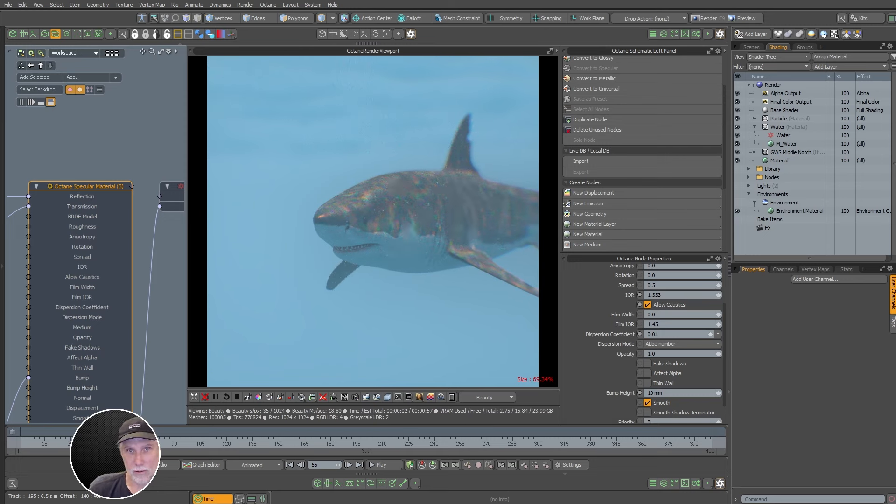
left_click_drag(677, 335, 607, 336)
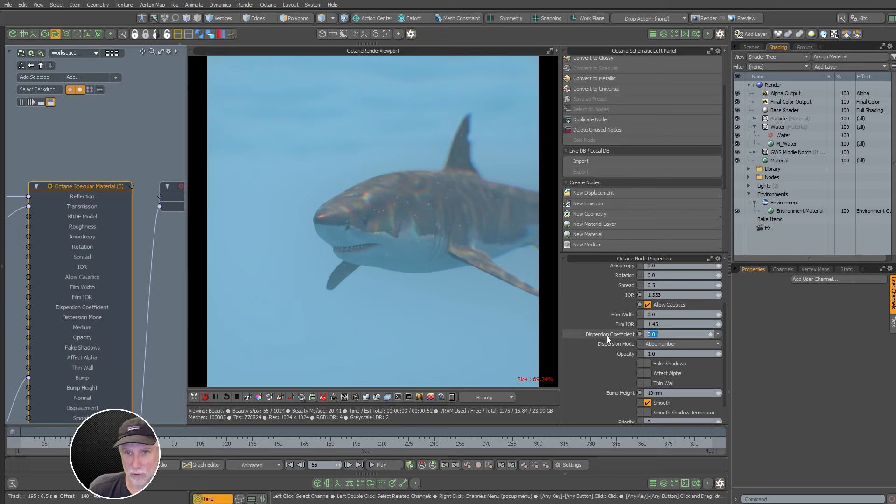
type(".001")
key("Return")
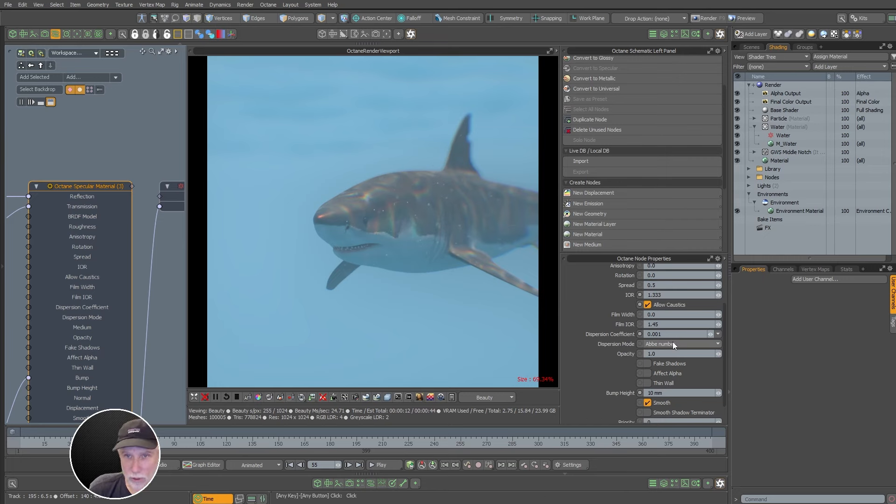
left_click_drag(709, 336, 713, 333)
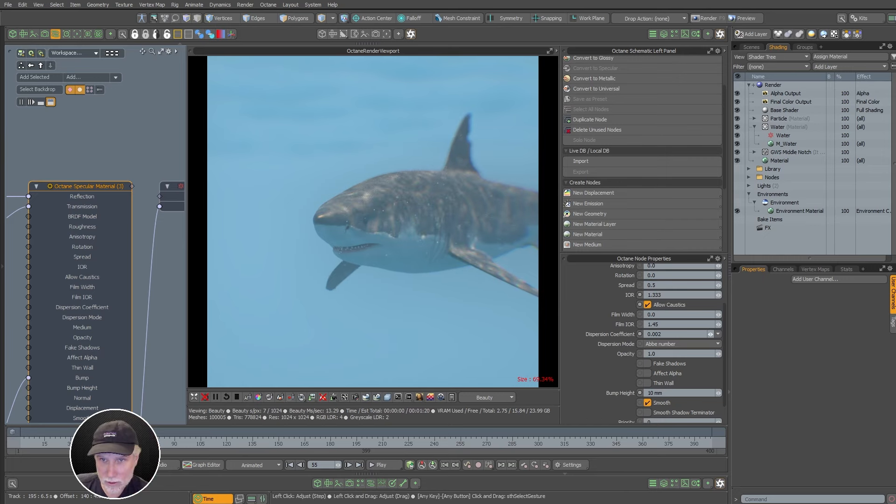
left_click_drag(710, 334, 705, 335)
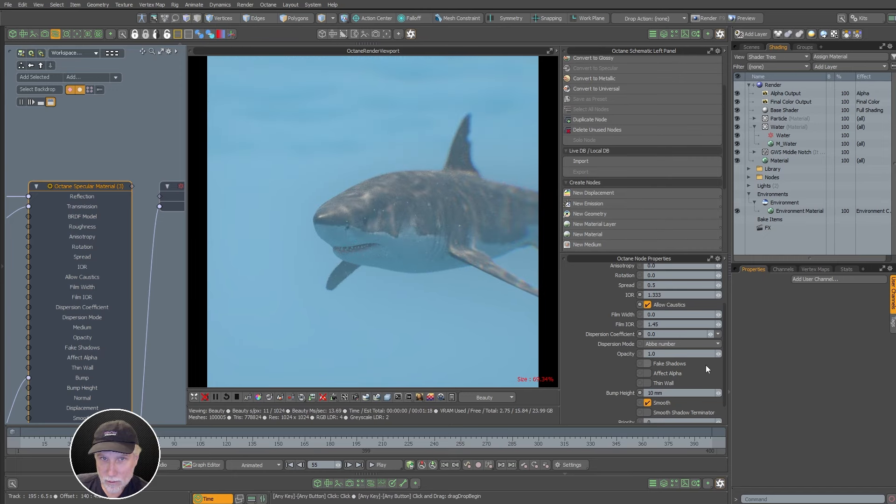
- Set the water specular material's Dispersion Coefficient to 0.0005
left_click(676, 334)
type(".0005")
key("Return")
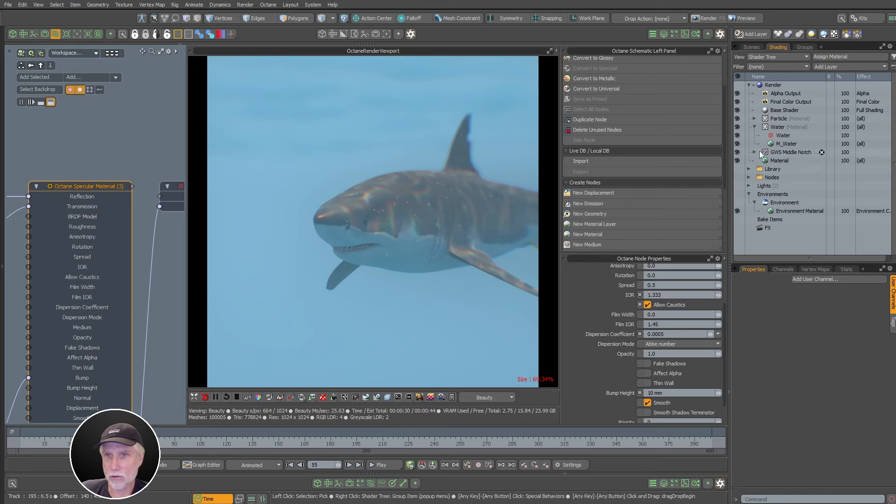
- Set the Environment Material's Nadir Color to a deeper blue of 0.0, 0.45, 0.69
left_click(793, 211)
left_click(822, 414)
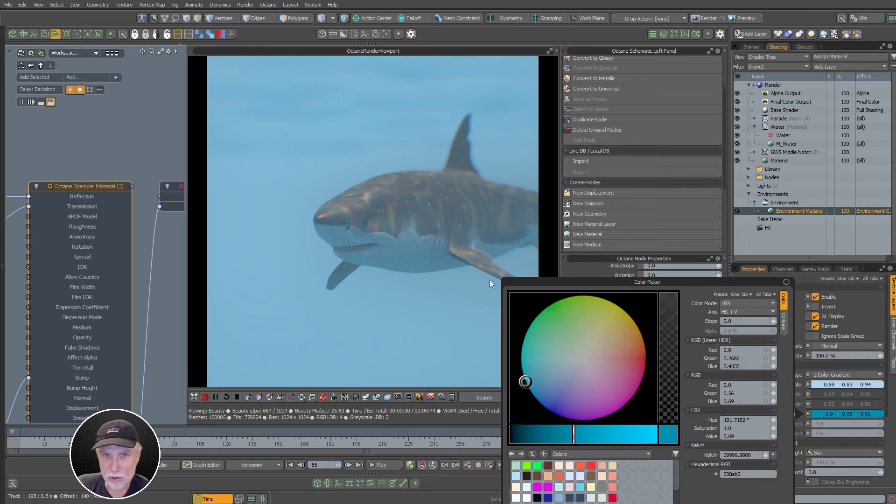
left_click(532, 395)
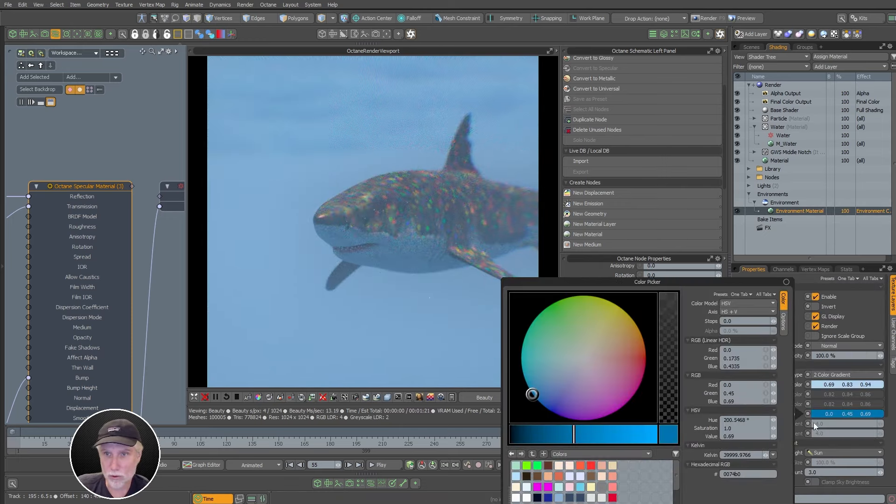
- Set the Environment Material's Zenith Color to a light blue of about 0.67, 0.81, 0.94 and close the color picker
left_click(817, 387)
left_click(546, 348)
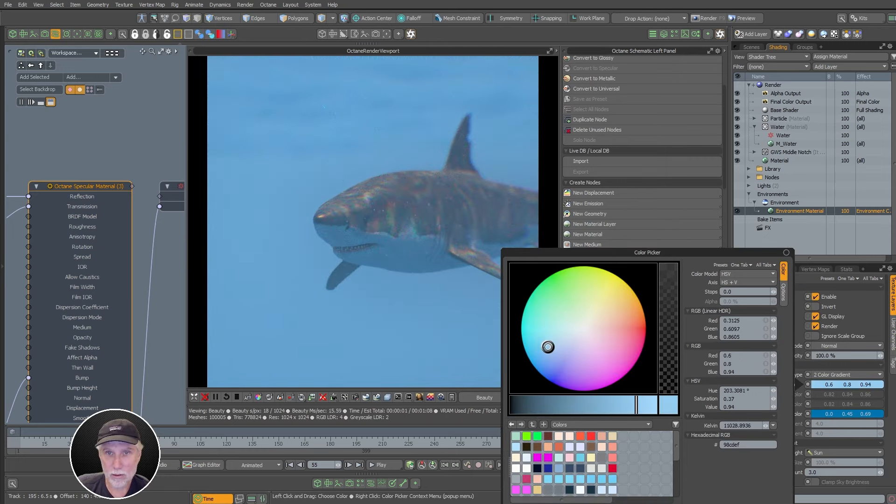
left_click(558, 338)
left_click(554, 351)
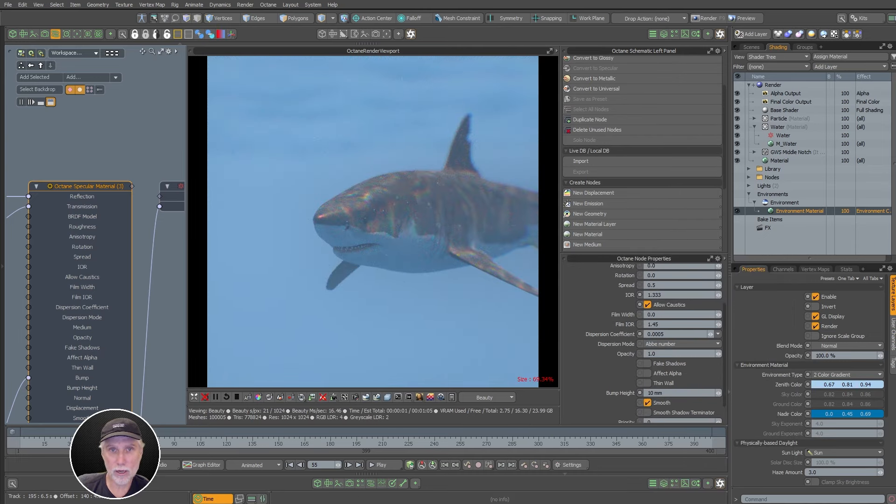
- Enable ACES Tone Mapping on the Octane camera, toggle it off and on to compare the render, and close the camera settings
left_click(356, 398)
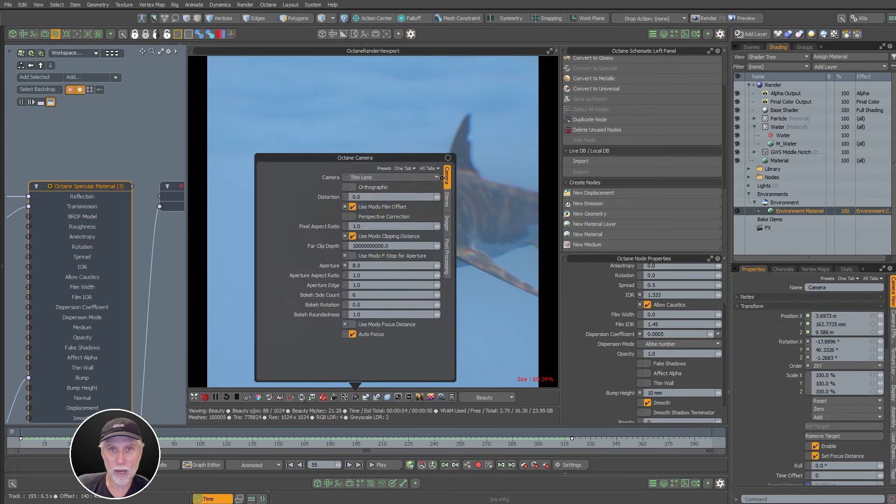
left_click(446, 224)
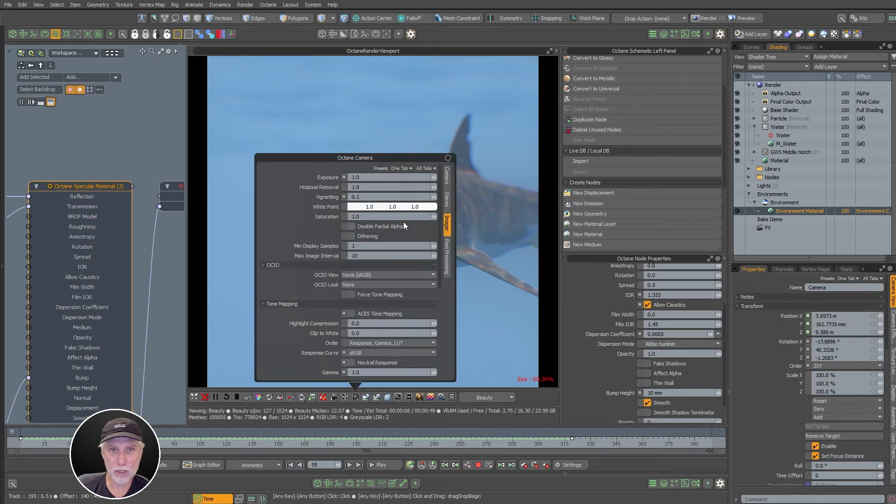
left_click(352, 314)
left_click_drag(397, 155, 168, 99)
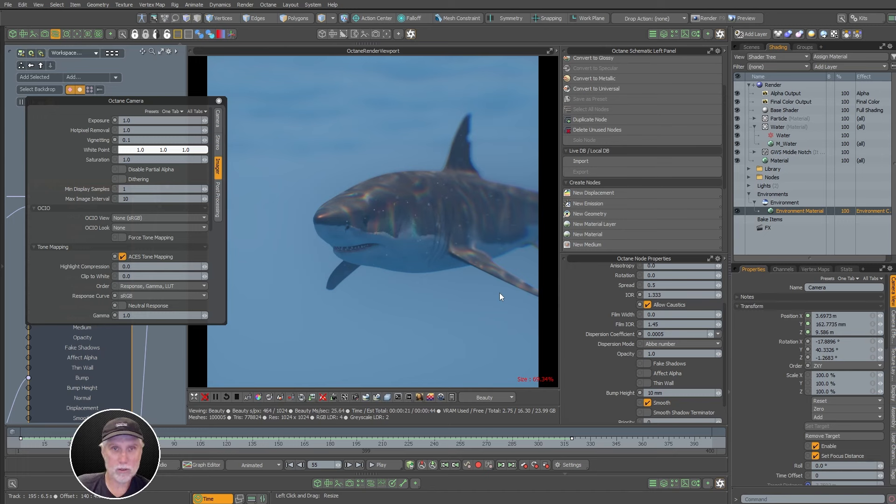
left_click(150, 255)
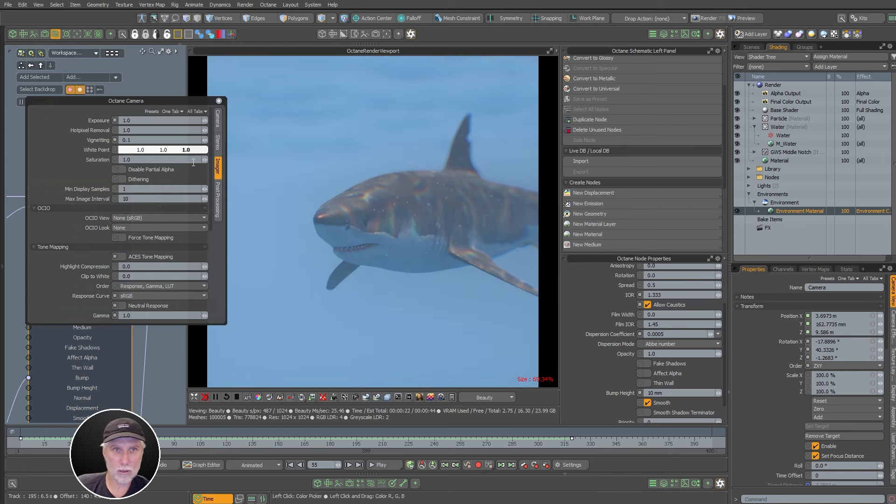
left_click(151, 256)
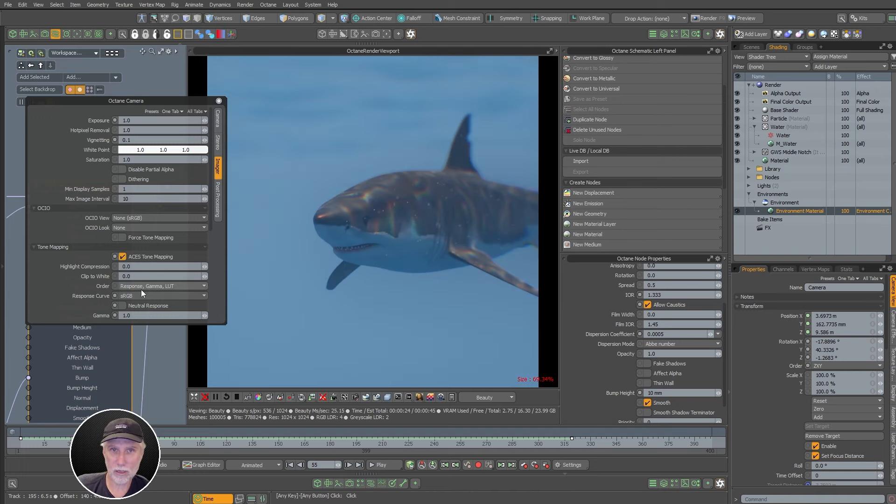
left_click(219, 101)
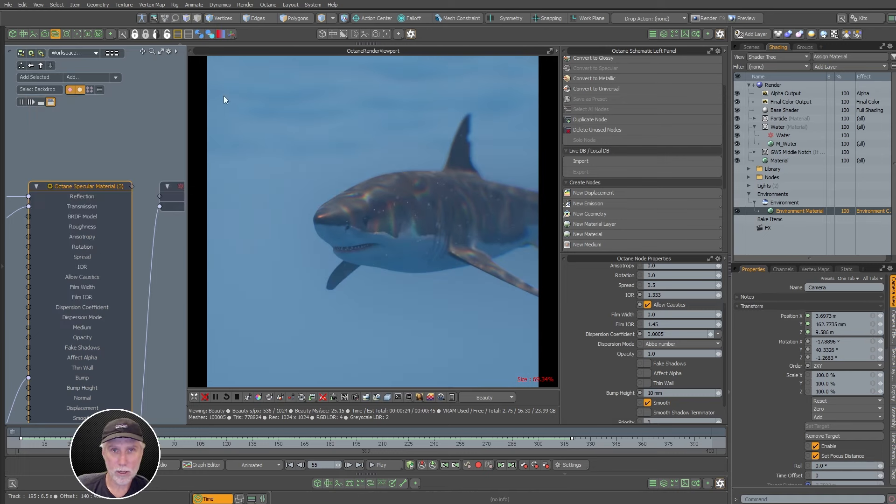
scroll(137, 162, "down", 3)
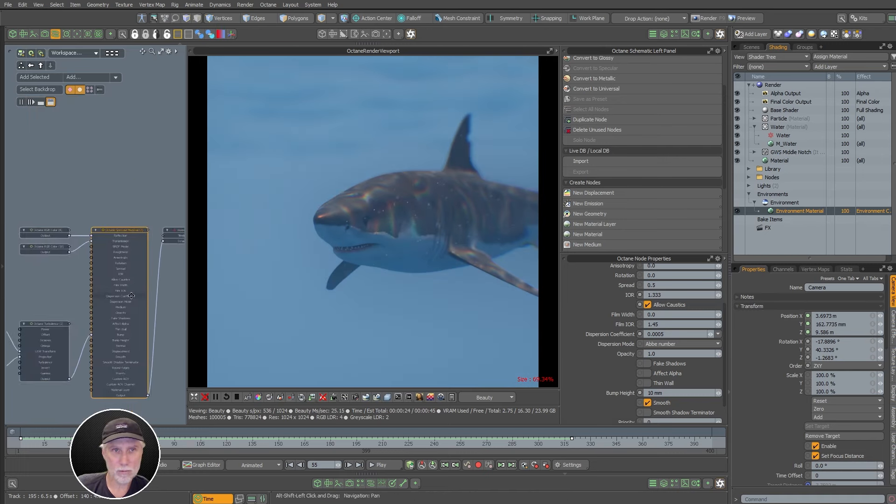
left_click(166, 332)
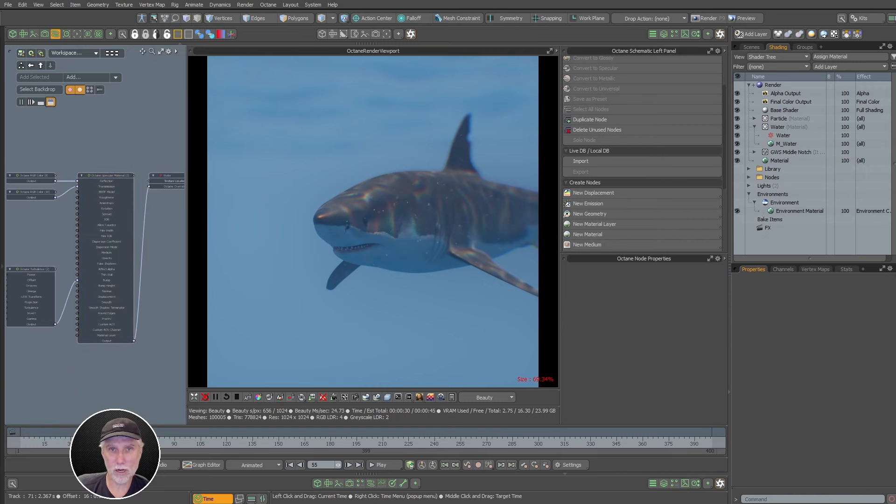